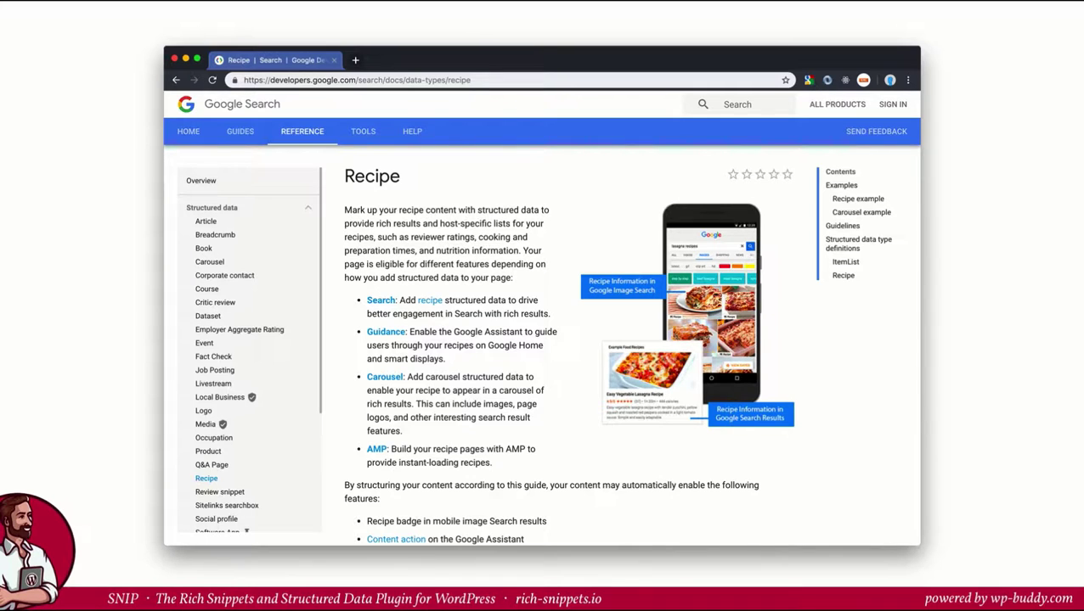
Scroll the Google Recipe docs past Guidelines to the Required properties table (image, name).
scroll(544, 339, "down", 15)
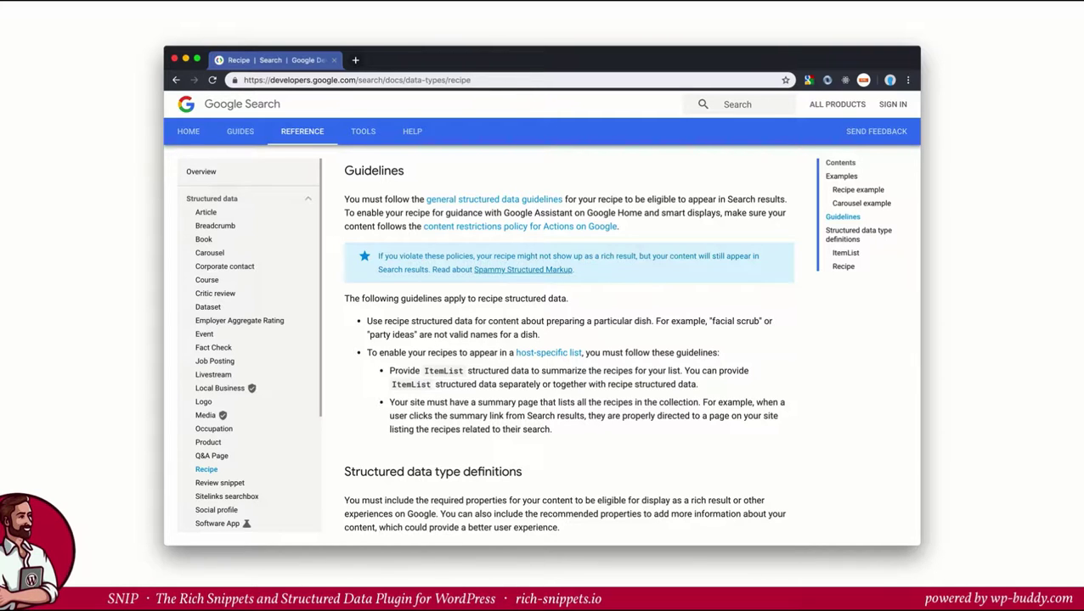
scroll(569, 351, "down", 5)
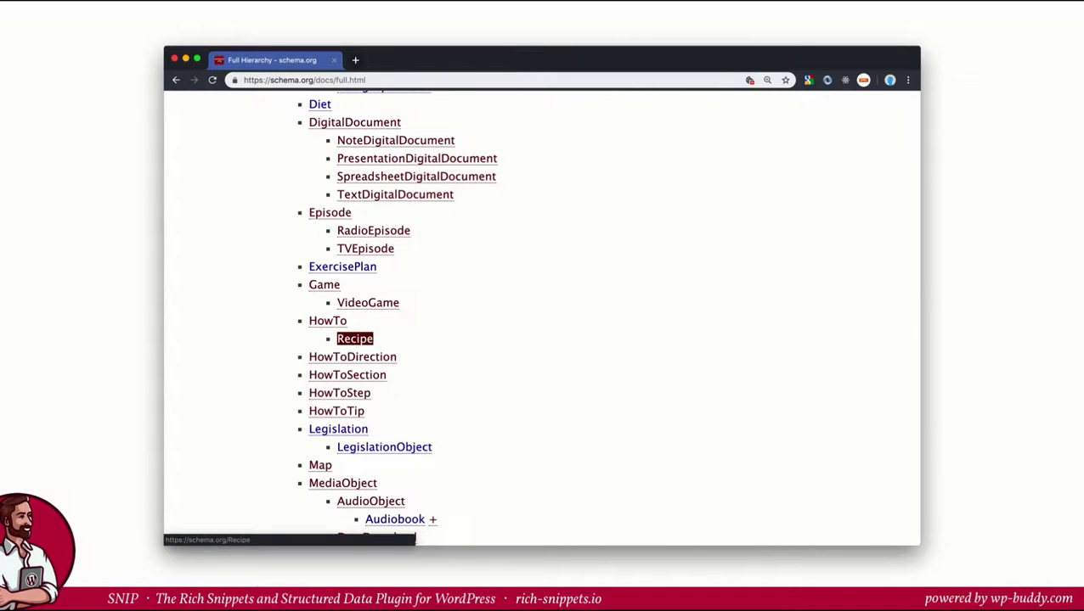
Open the Recipe type page from HowTo in schema.org's Full Hierarchy.
left_click(354, 339)
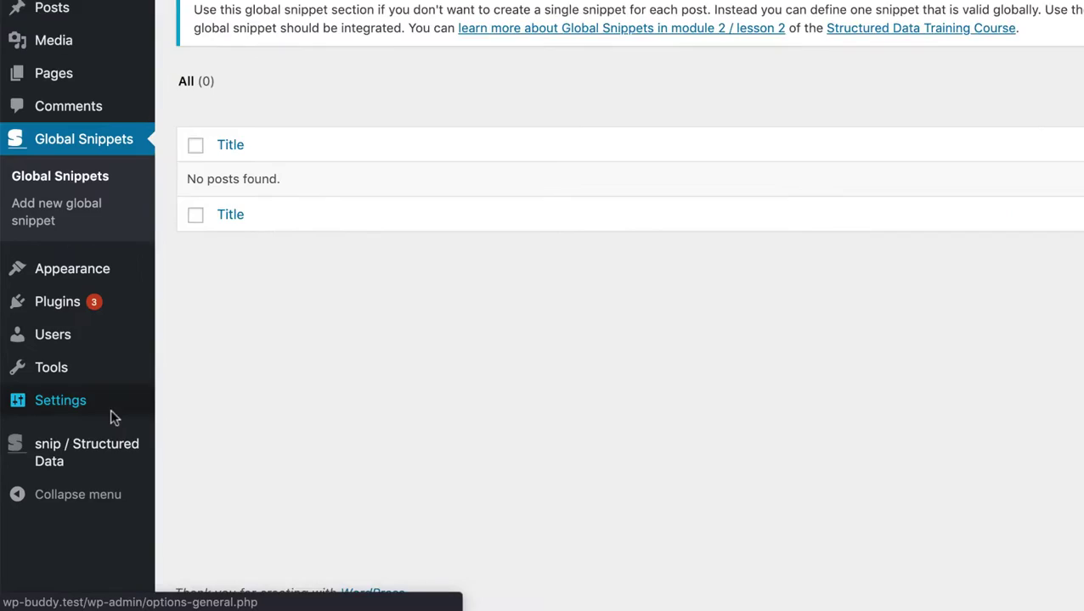
Reinstall Snip's predefined global snippets from Settings and open the Recipe snippet for editing.
mouse_move(68, 480)
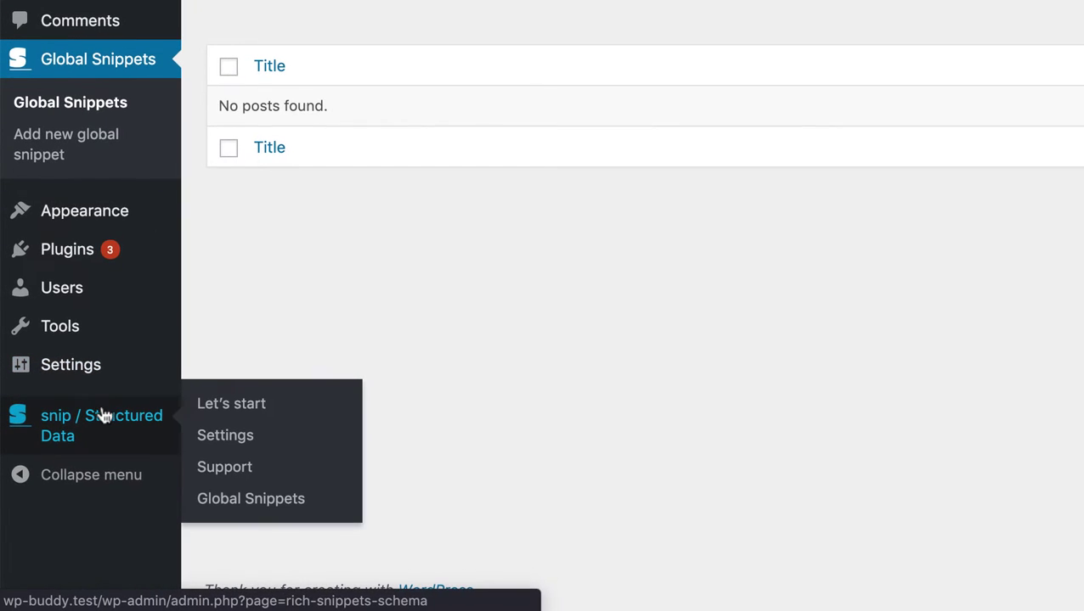
left_click(229, 440)
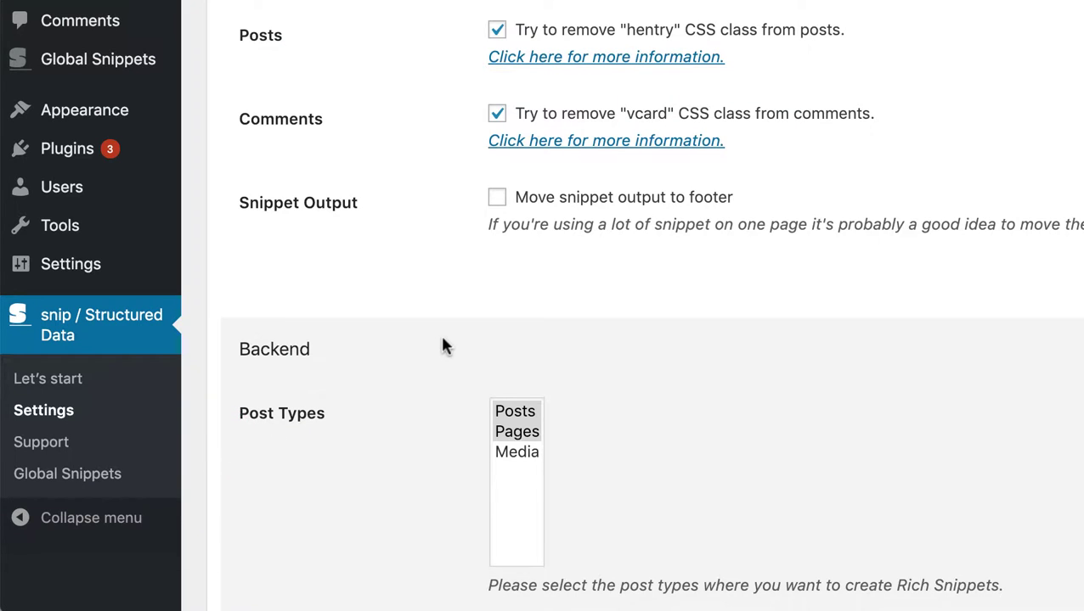
scroll(443, 344, "down", 3)
scroll(442, 343, "down", 3)
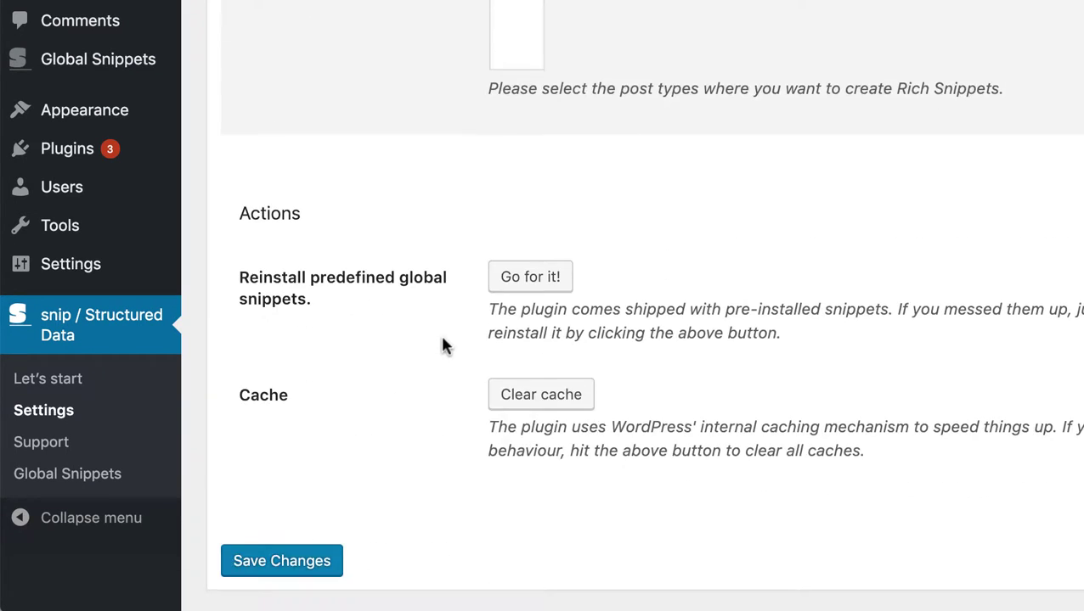
left_click(543, 285)
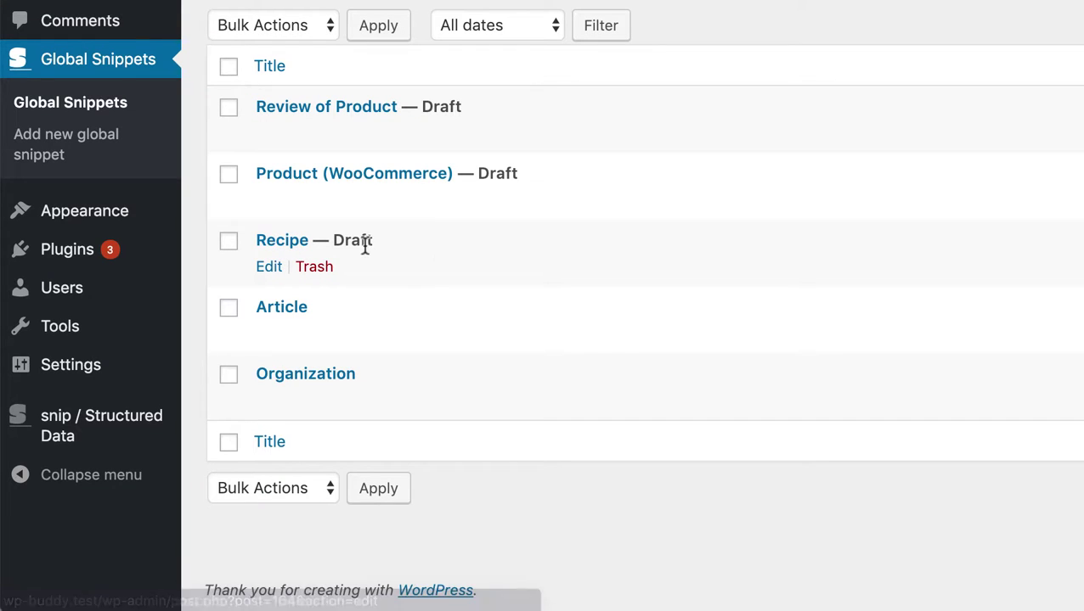
left_click(269, 270)
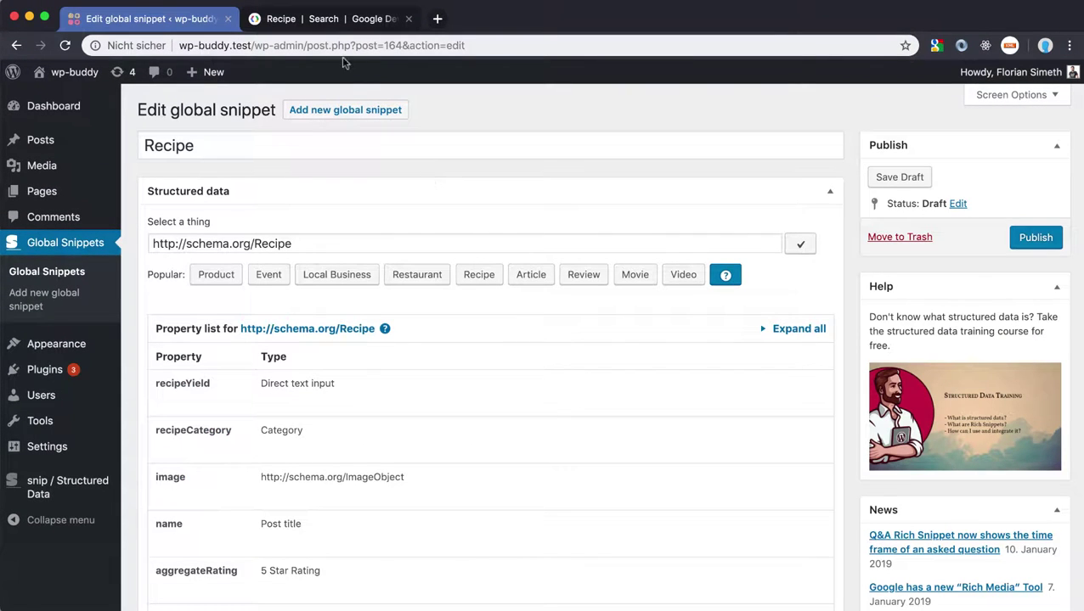
Review Google's Recipe required properties (image, name) and recommended ones like aggregateRating, author, cookTime, description.
left_click(323, 26)
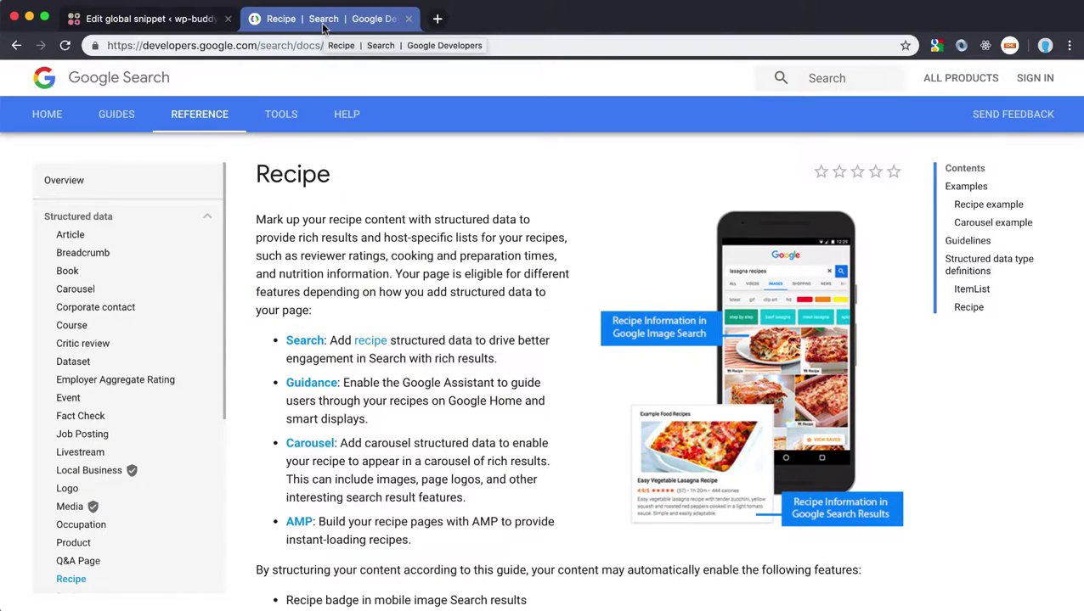
scroll(402, 236, "down", 15)
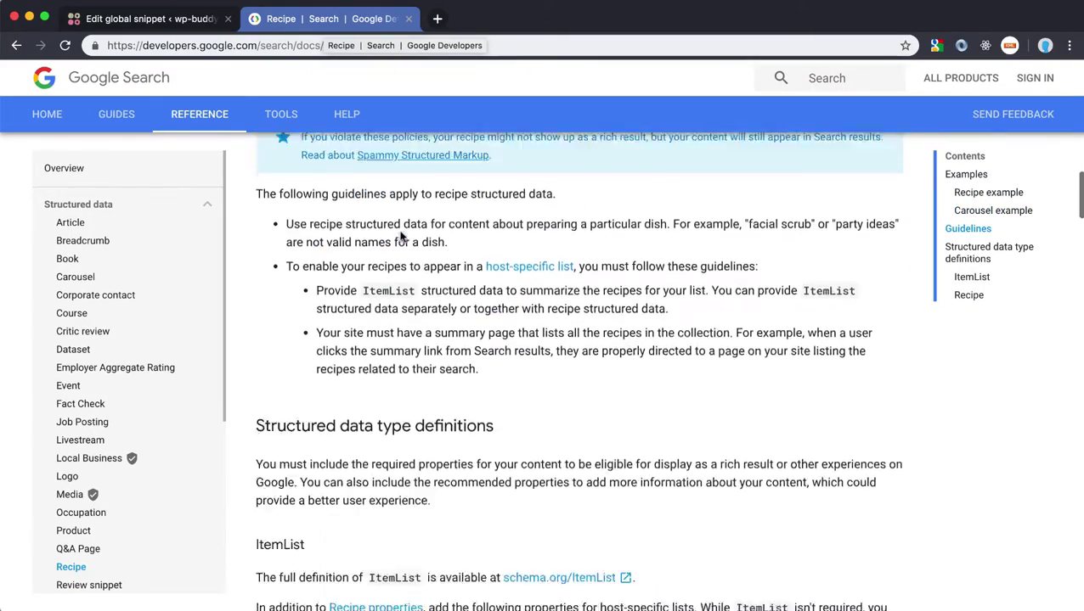
scroll(401, 236, "down", 10)
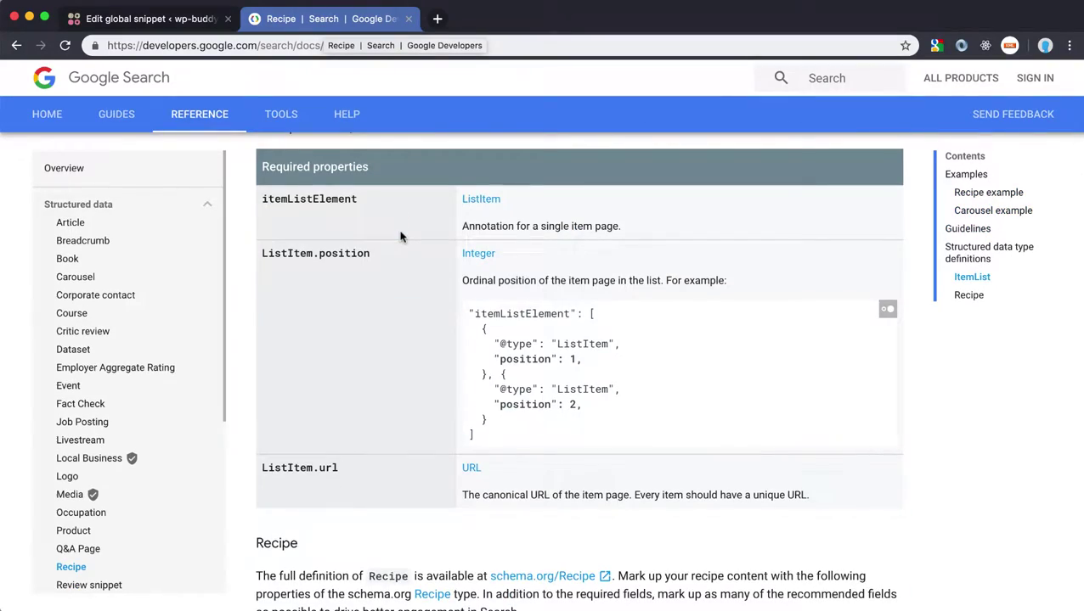
scroll(402, 237, "up", 1)
scroll(402, 237, "down", 10)
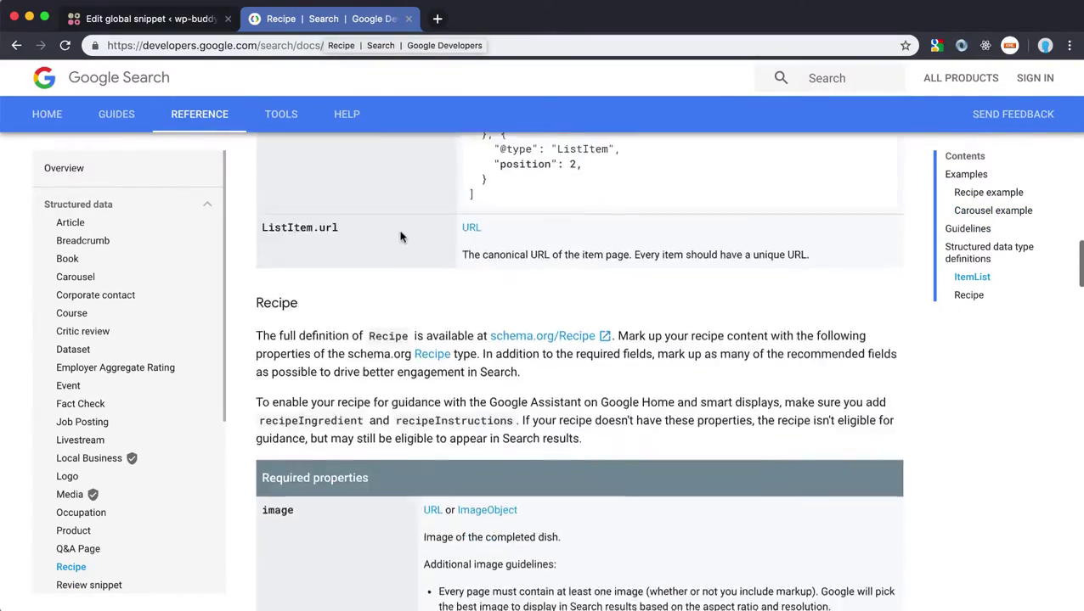
scroll(402, 236, "down", 3)
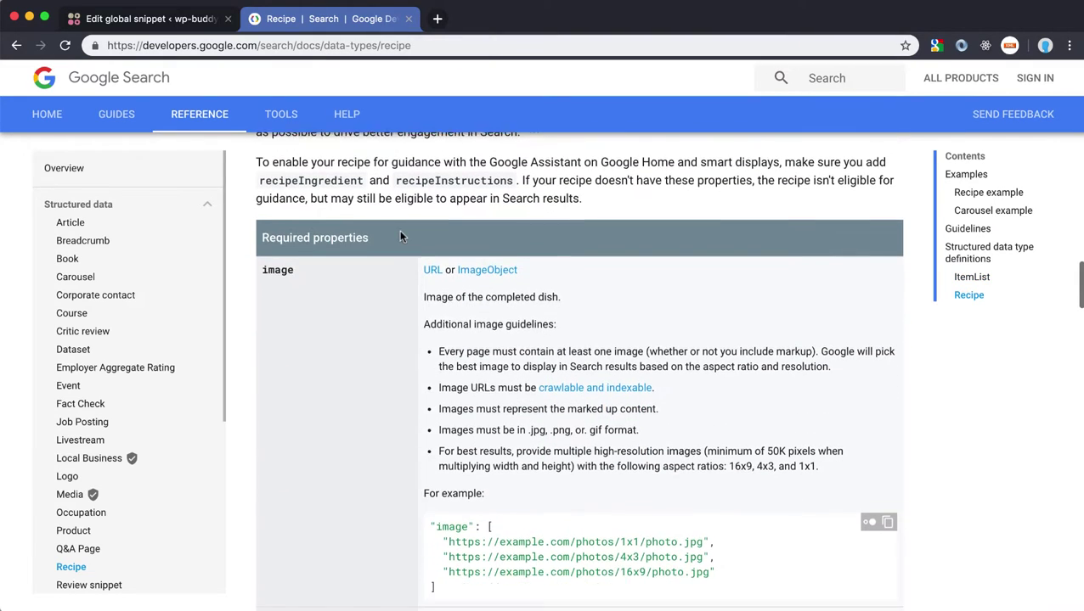
scroll(370, 382, "down", 2)
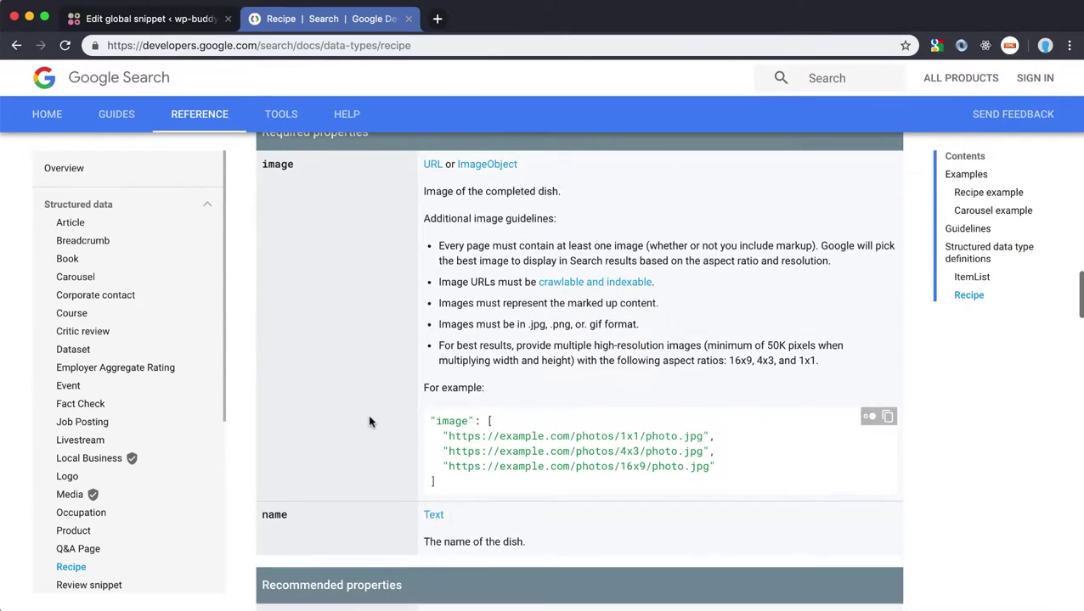
scroll(363, 499, "up", 1)
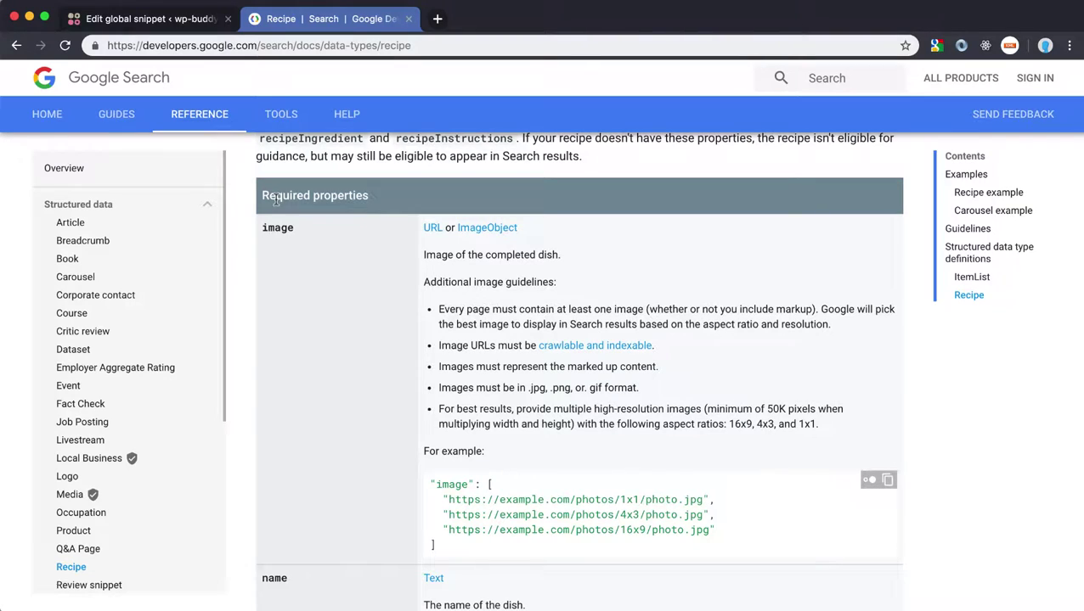
scroll(409, 333, "down", 5)
scroll(409, 332, "down", 5)
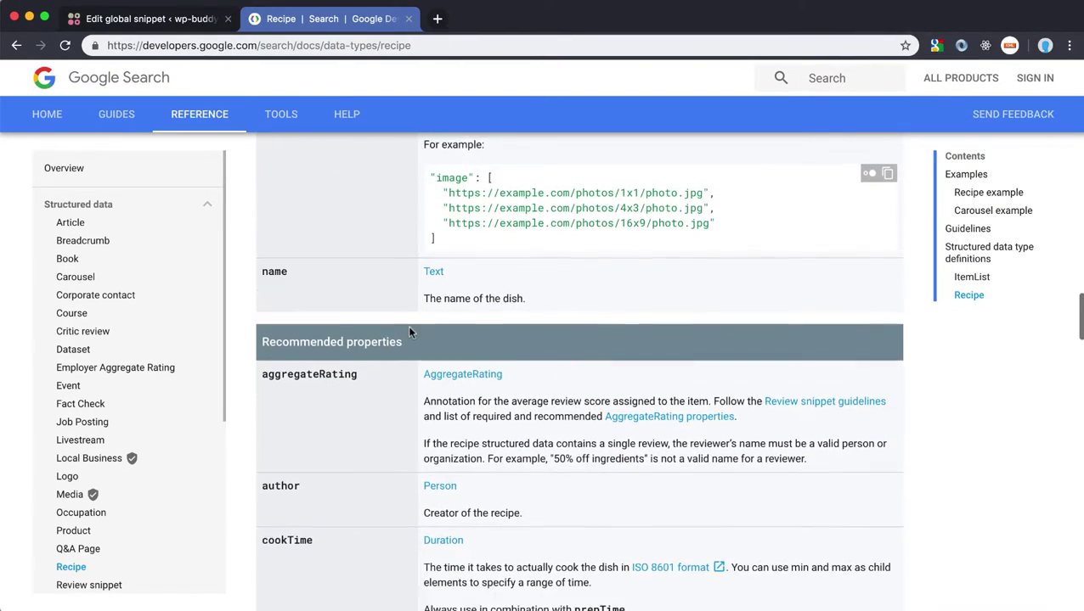
scroll(408, 333, "down", 2)
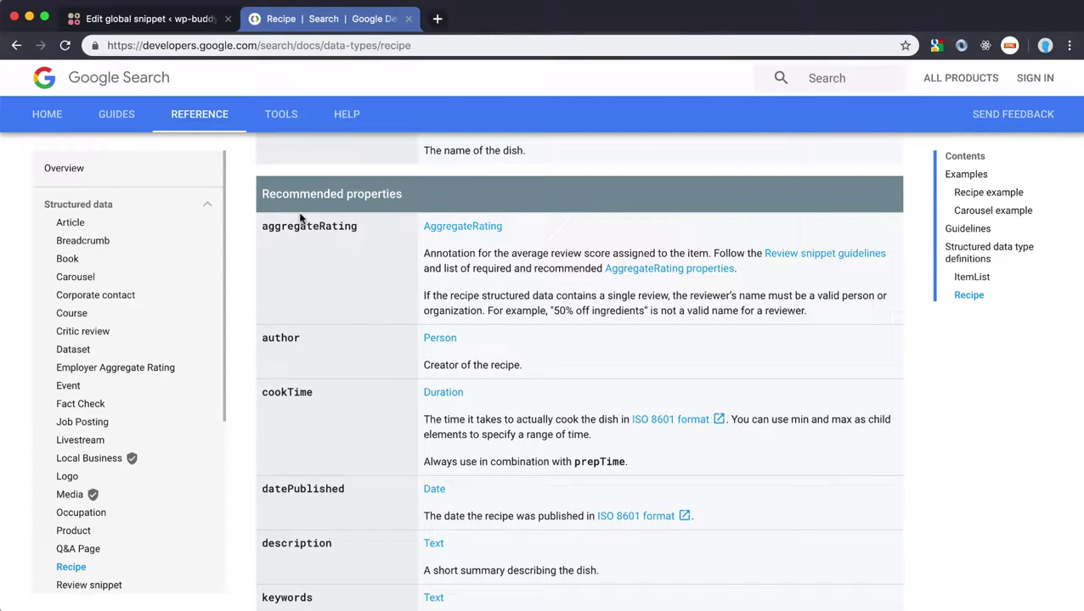
Back in the Recipe snippet editor, open recipeYield's settings, showing Direct text input with an empty value.
left_click(146, 22)
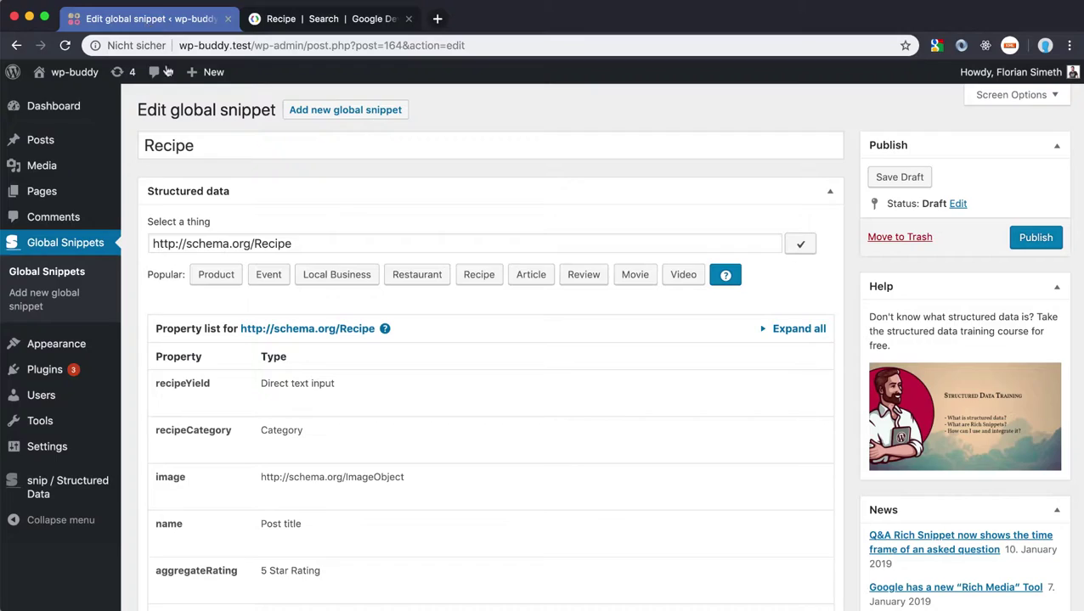
scroll(354, 305, "down", 3)
scroll(354, 305, "down", 2)
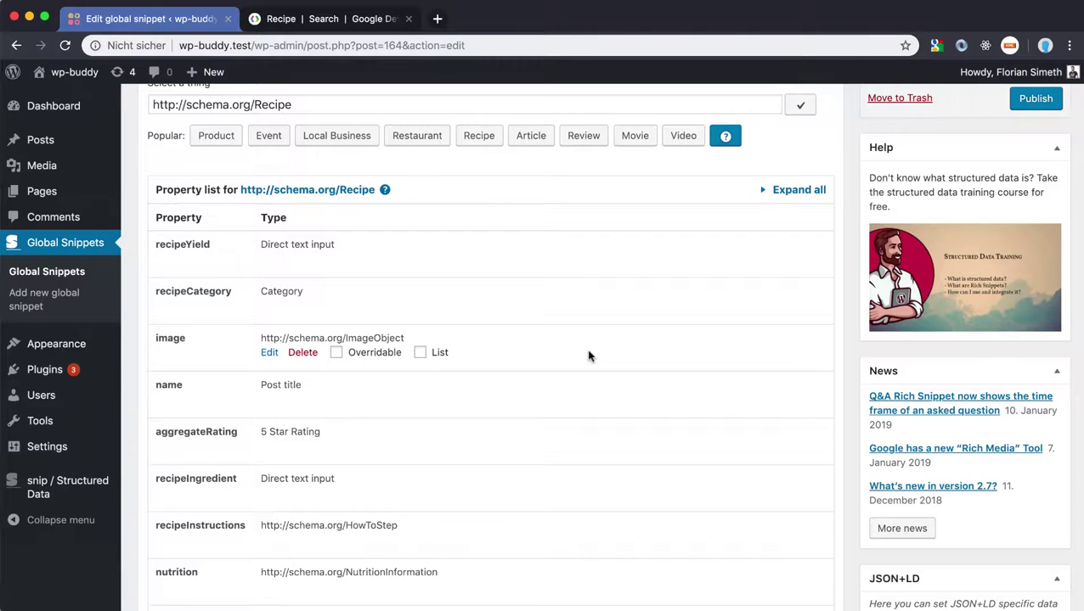
scroll(589, 356, "down", 1)
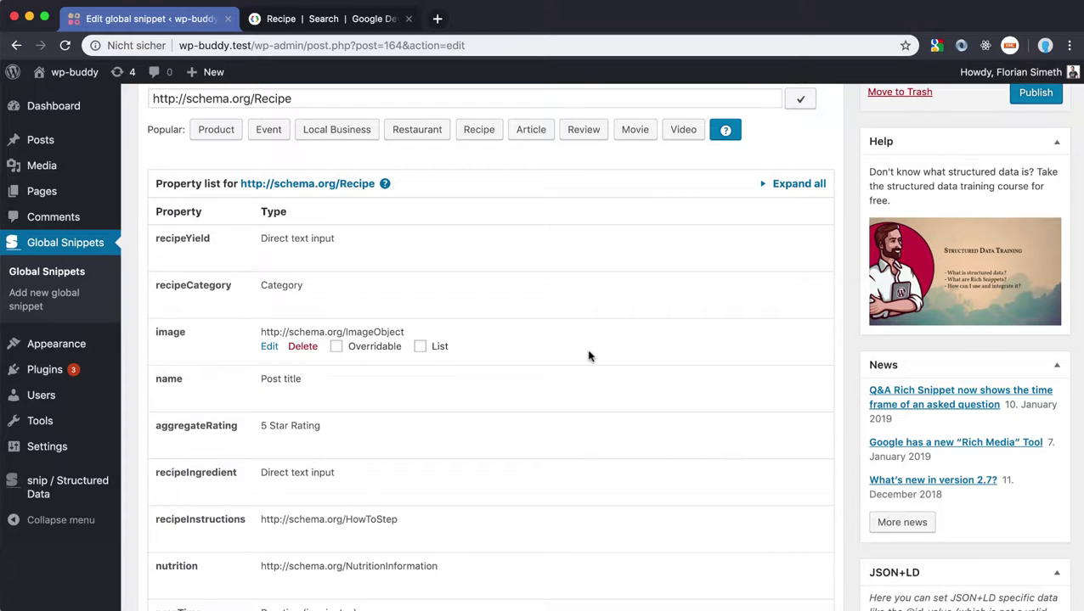
left_click(268, 251)
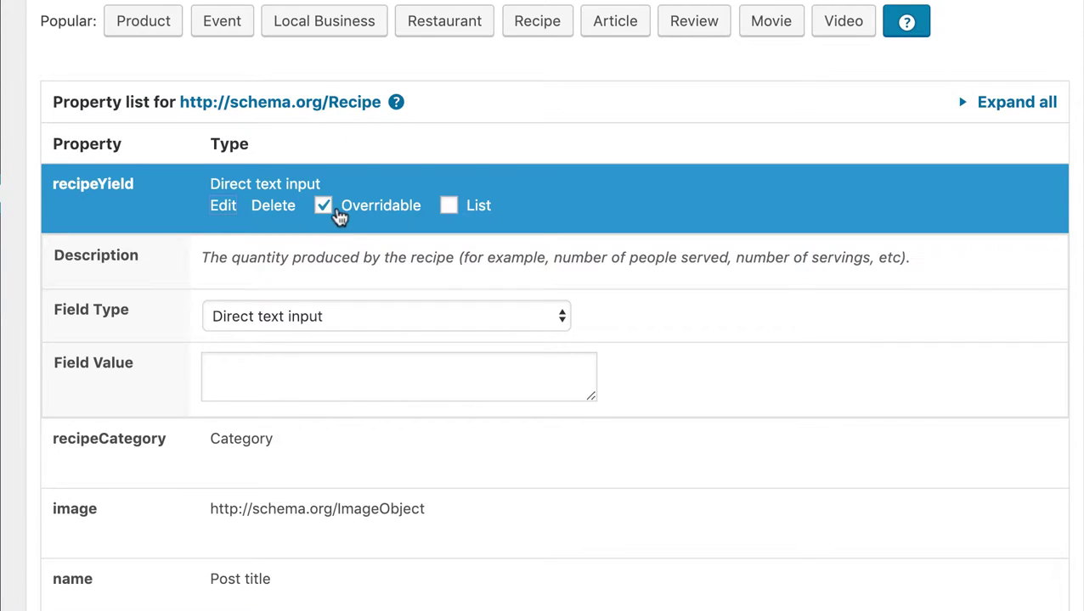
left_click(344, 213)
left_click(346, 214)
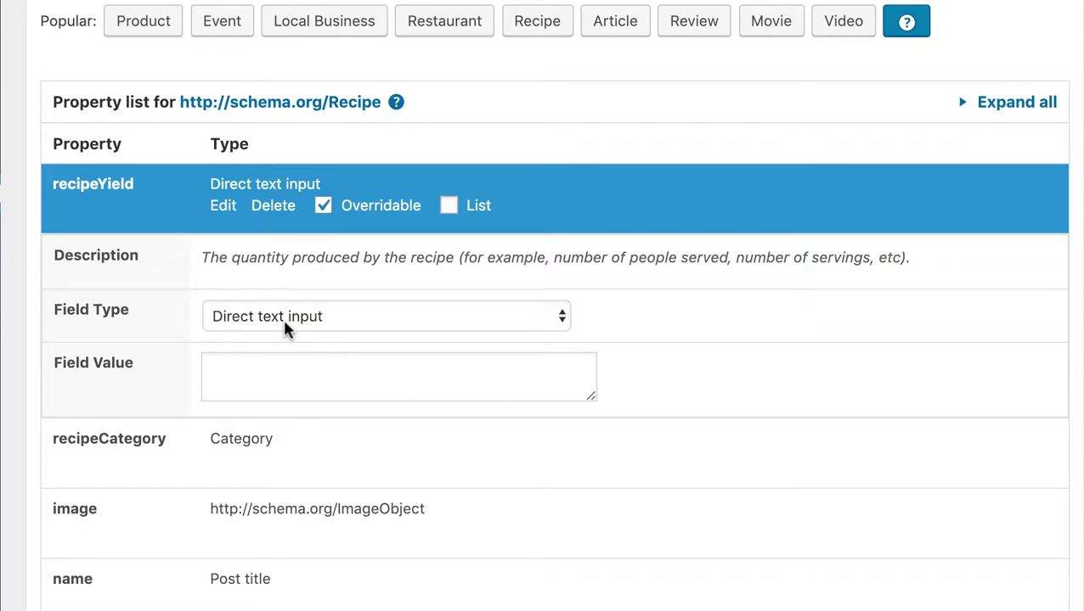
left_click(224, 209)
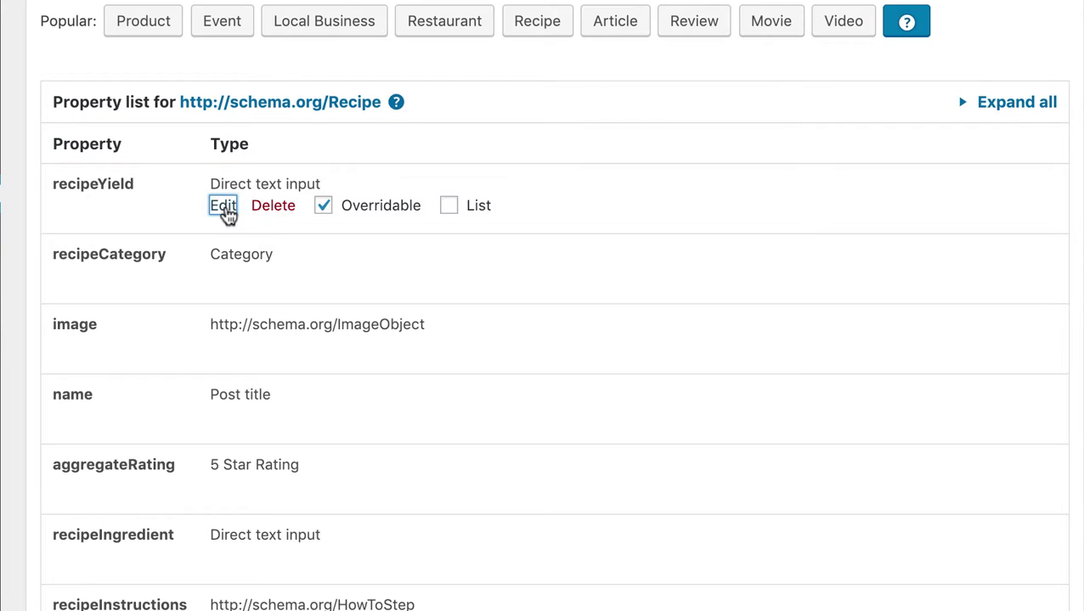
left_click(225, 280)
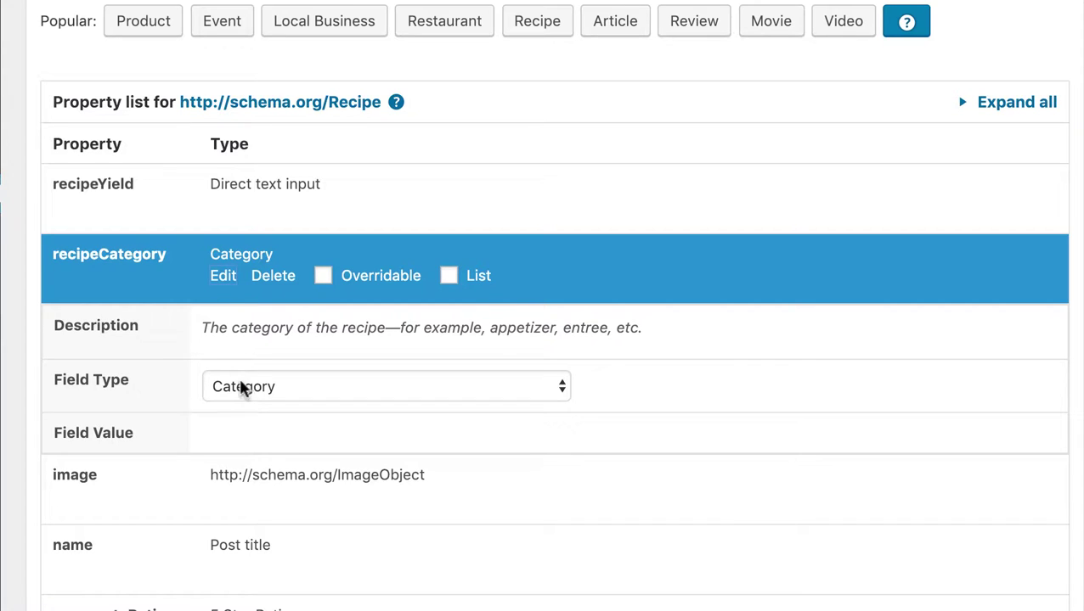
left_click(224, 278)
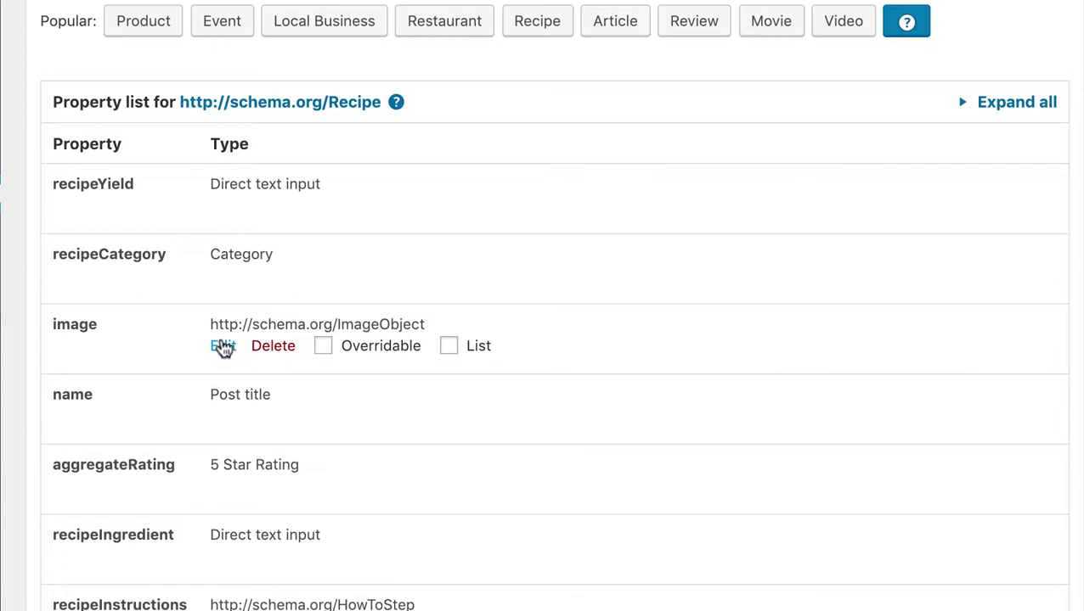
left_click(224, 347)
scroll(223, 348, "down", 5)
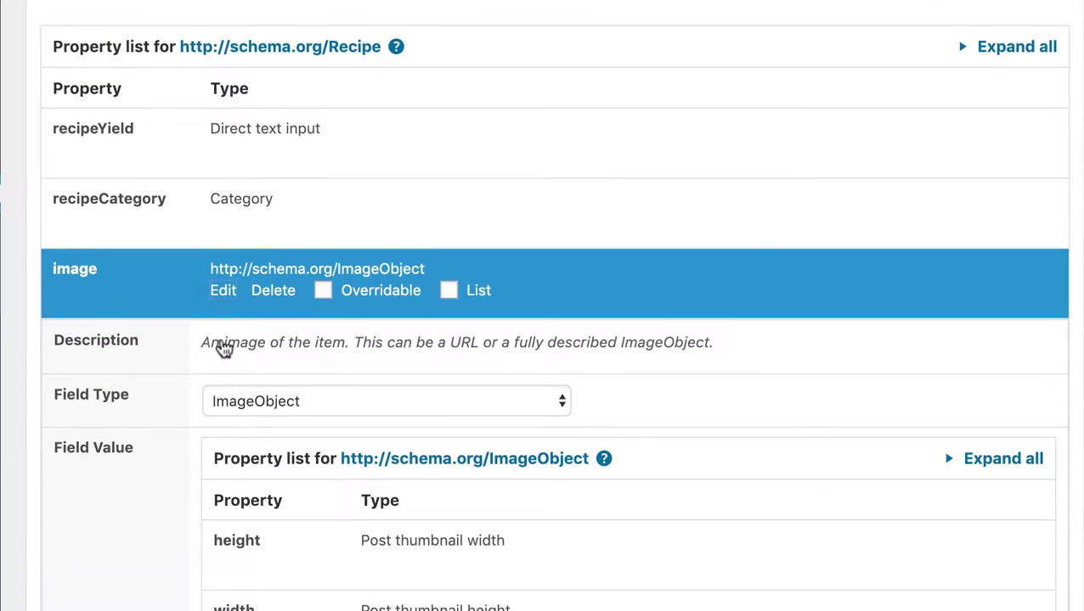
mouse_move(222, 346)
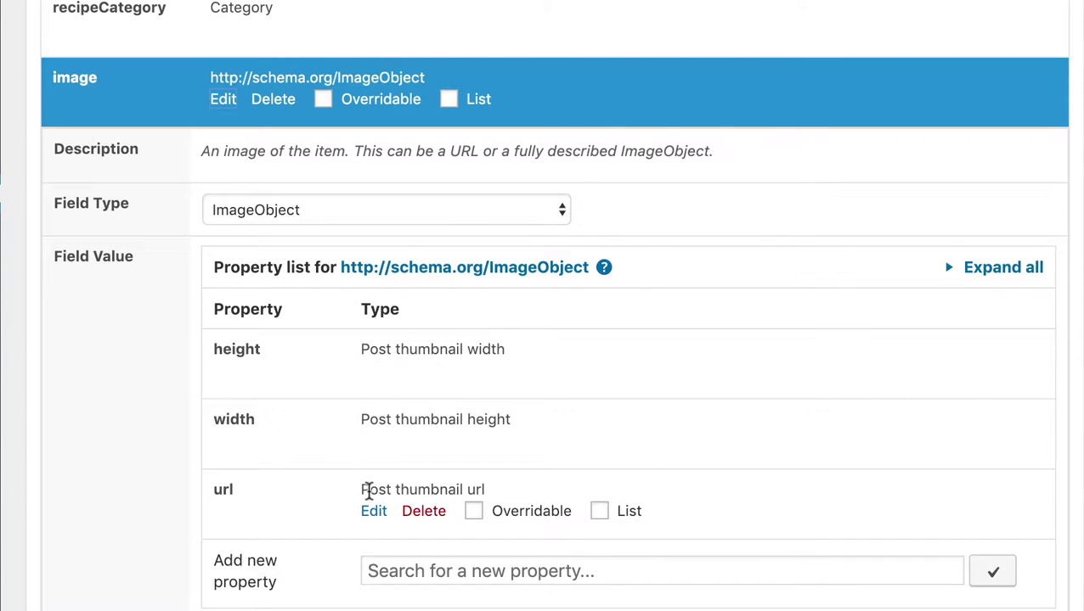
mouse_move(286, 454)
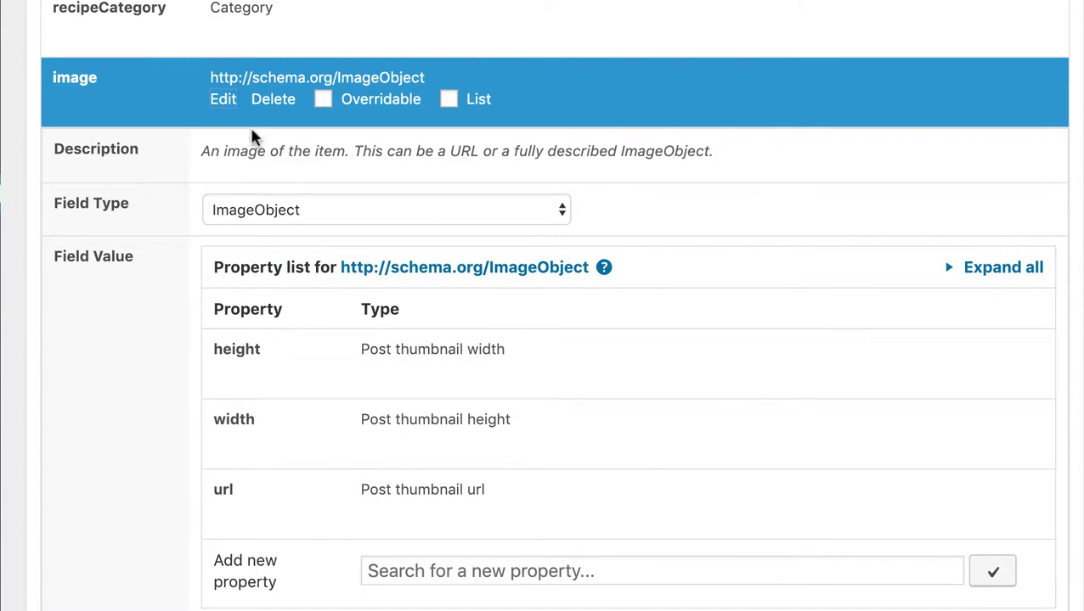
left_click(218, 102)
mouse_move(218, 127)
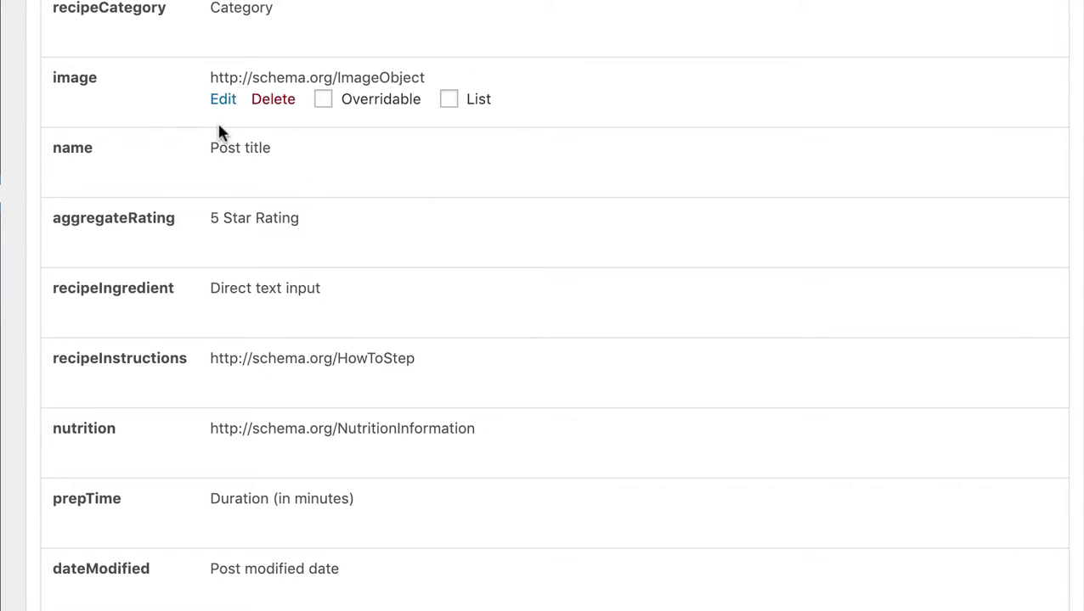
mouse_move(220, 151)
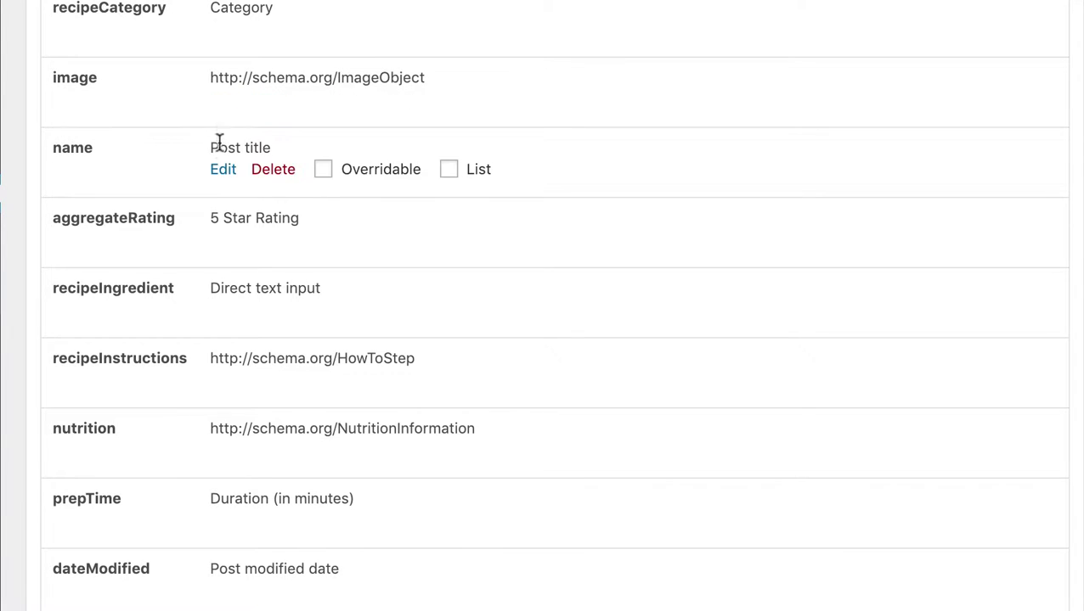
left_click(223, 173)
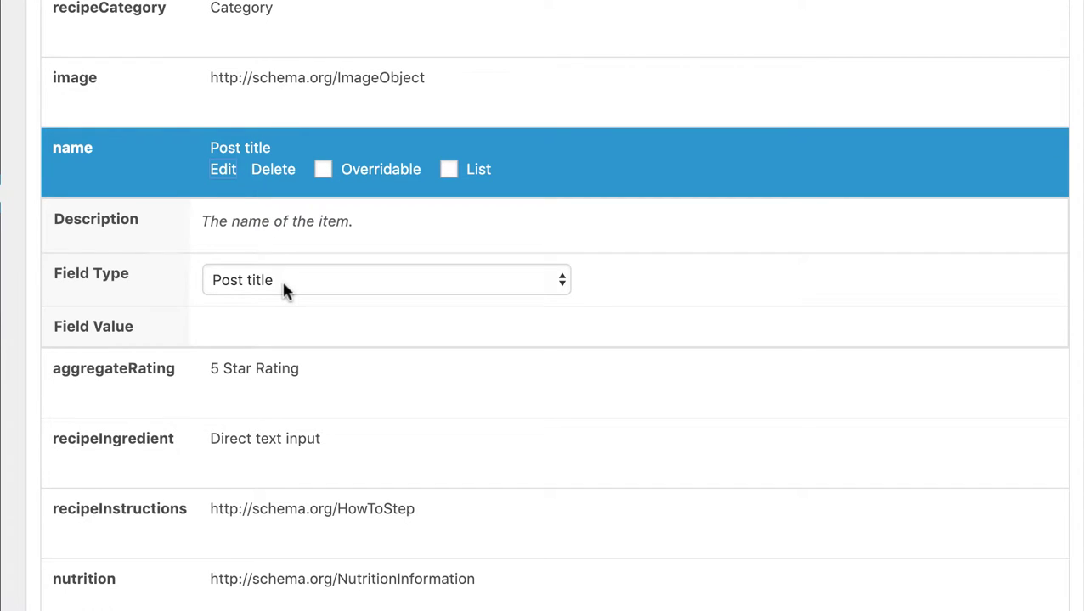
left_click(223, 171)
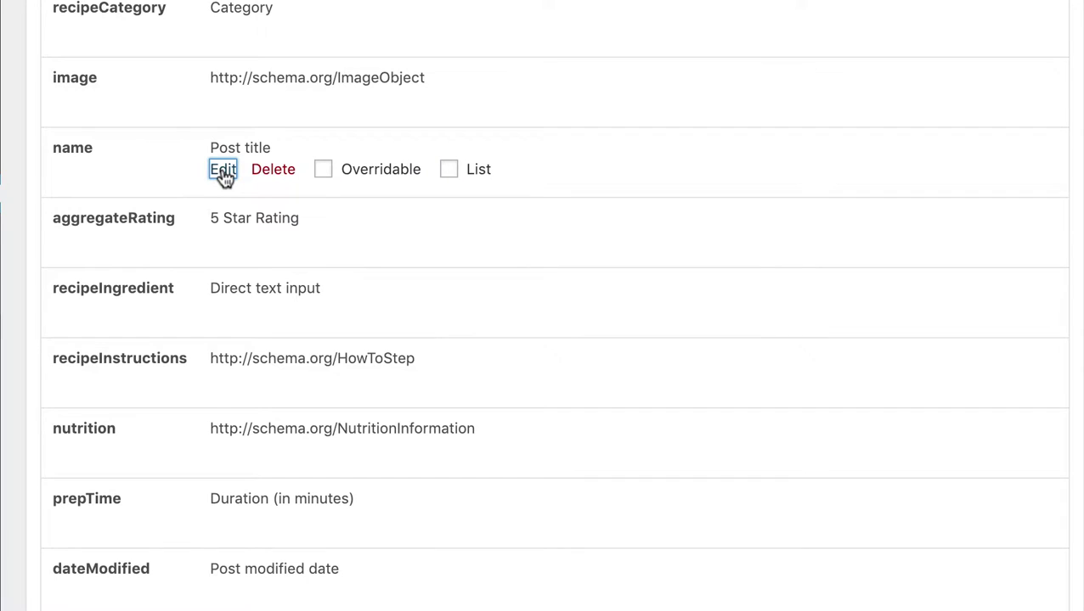
mouse_move(217, 211)
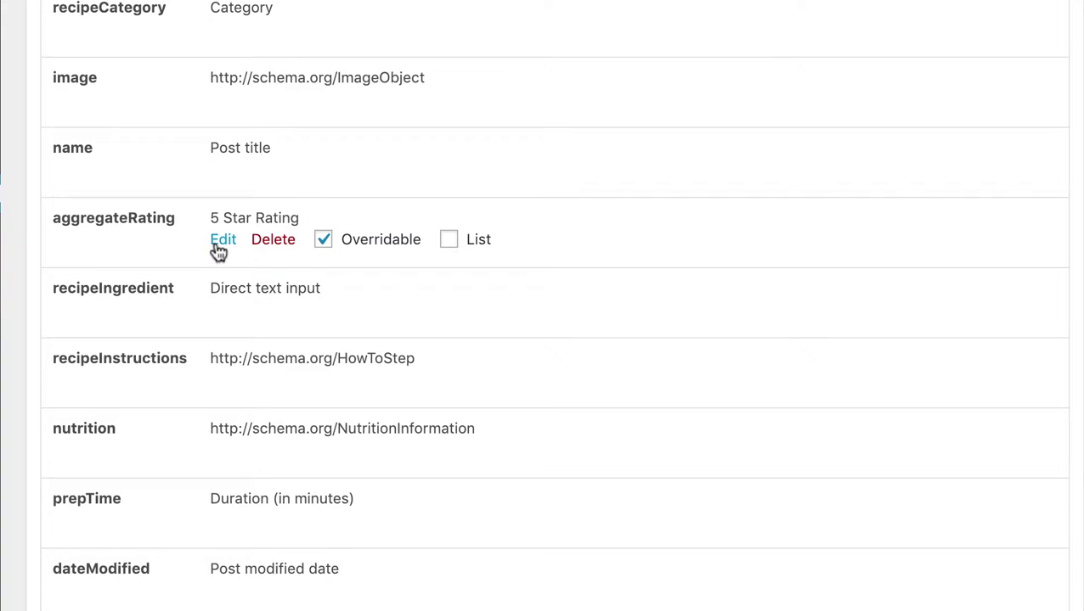
left_click(221, 244)
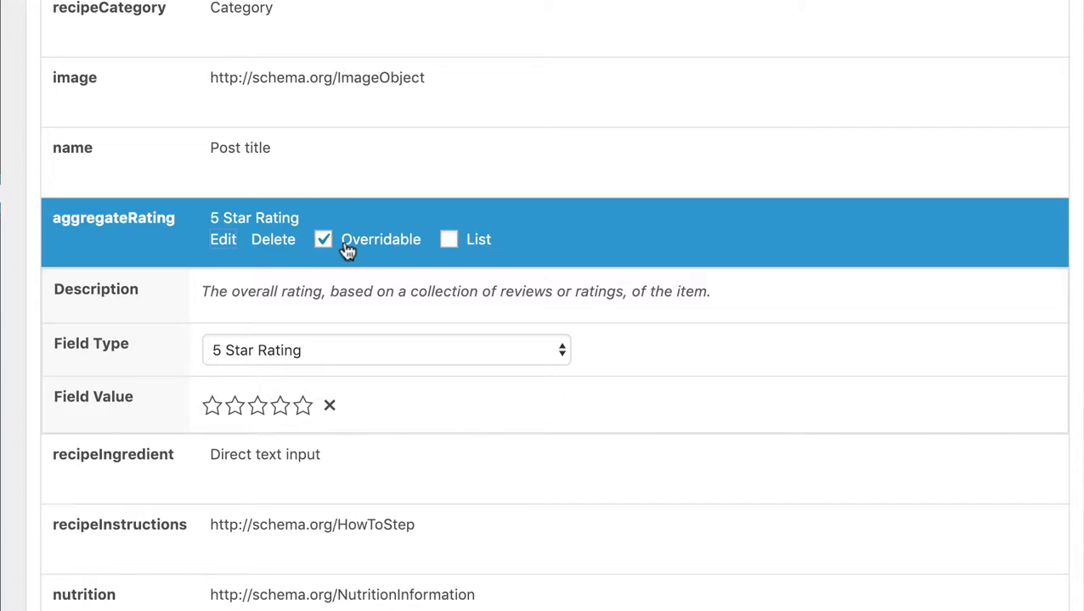
left_click(223, 240)
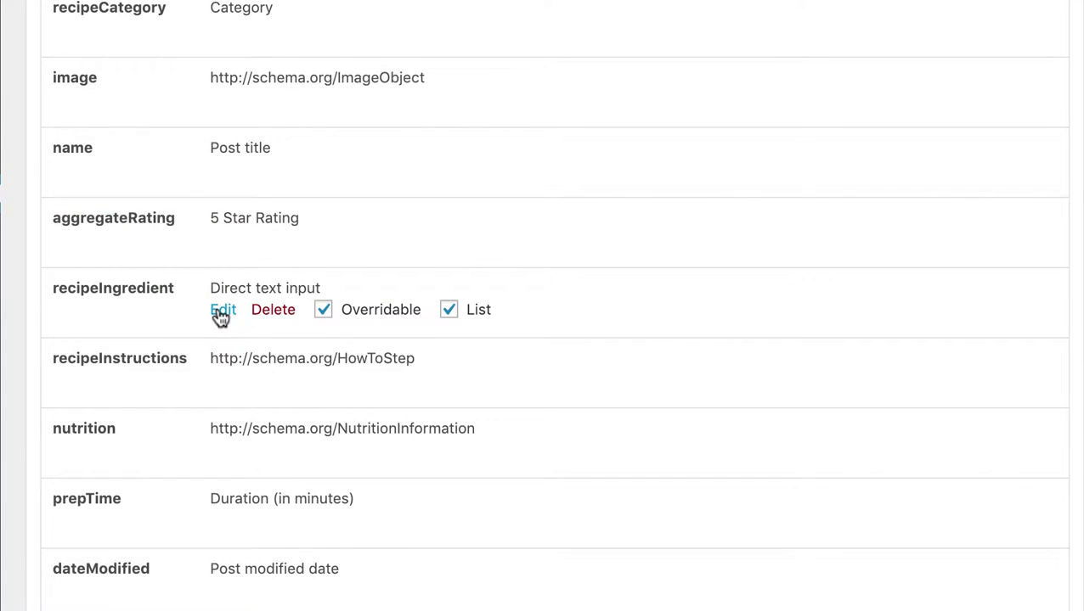
left_click(223, 311)
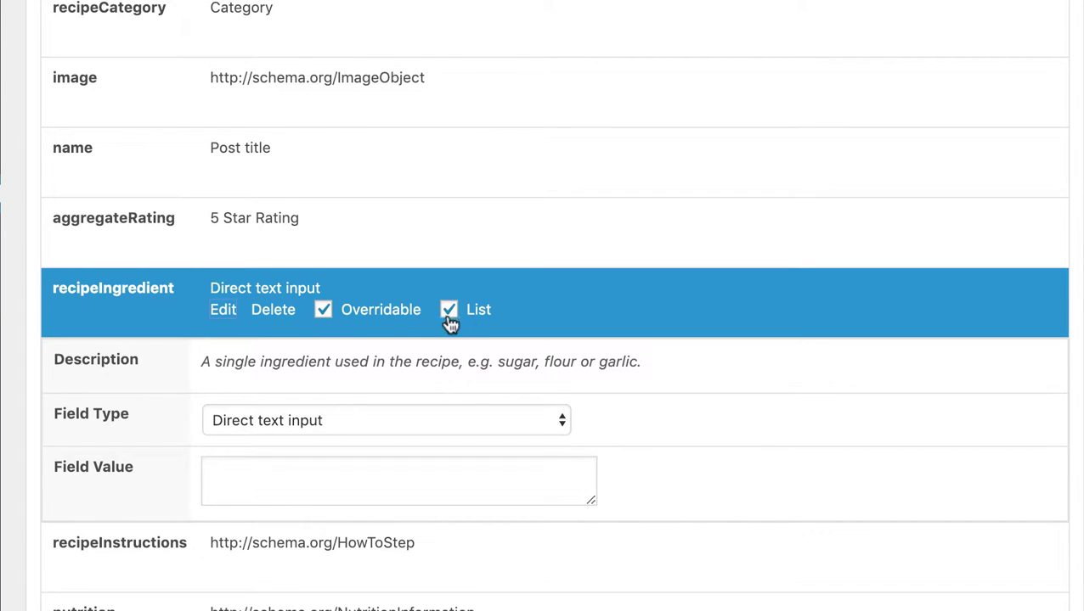
mouse_move(467, 324)
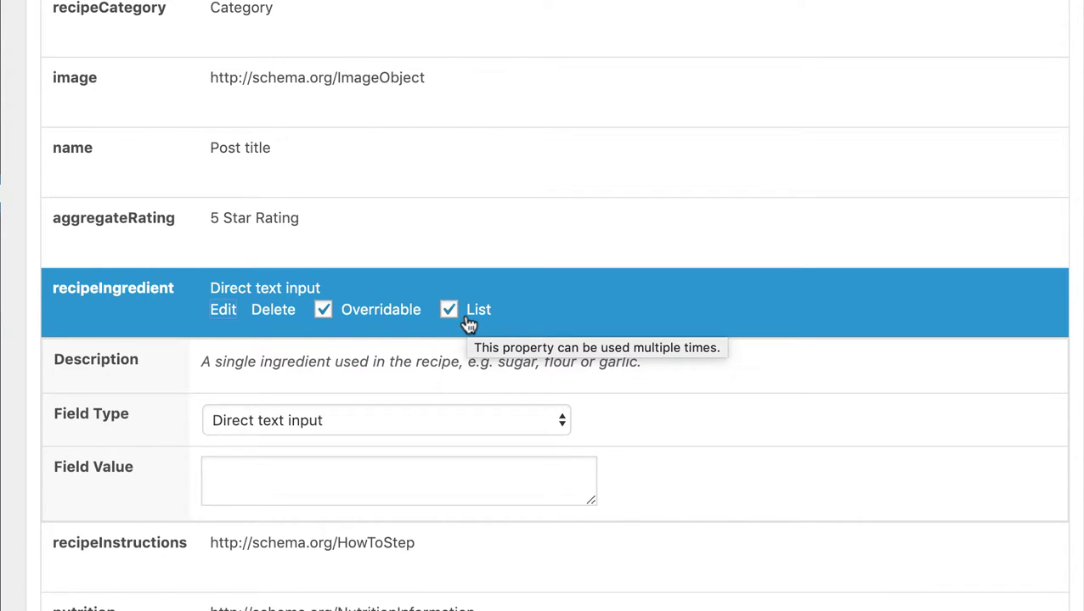
left_click(225, 315)
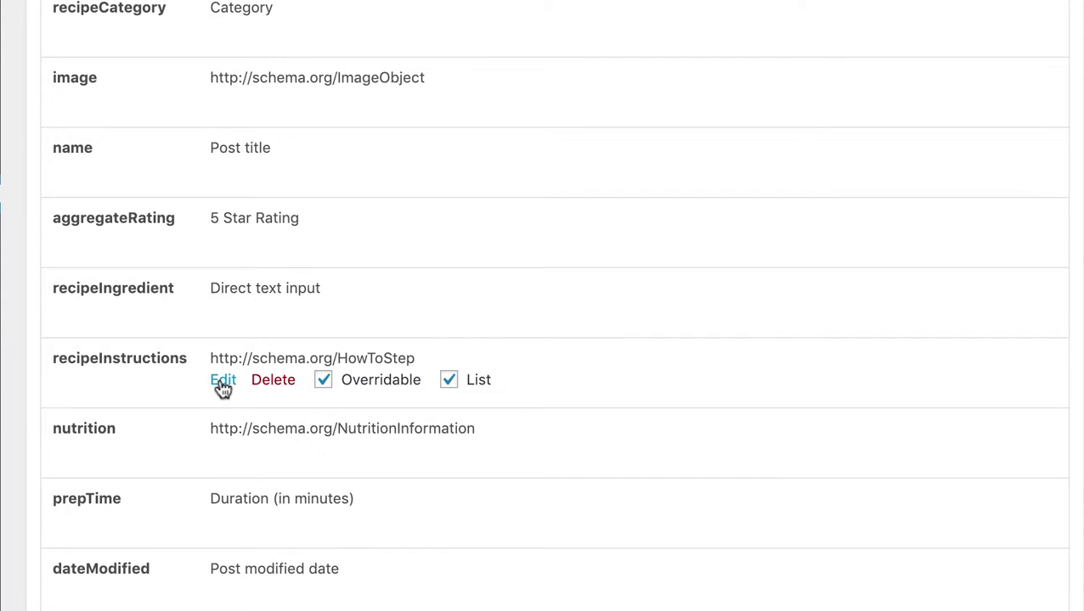
Open recipeInstructions' settings and browse field types, keeping HowToStep with its text property.
left_click(222, 384)
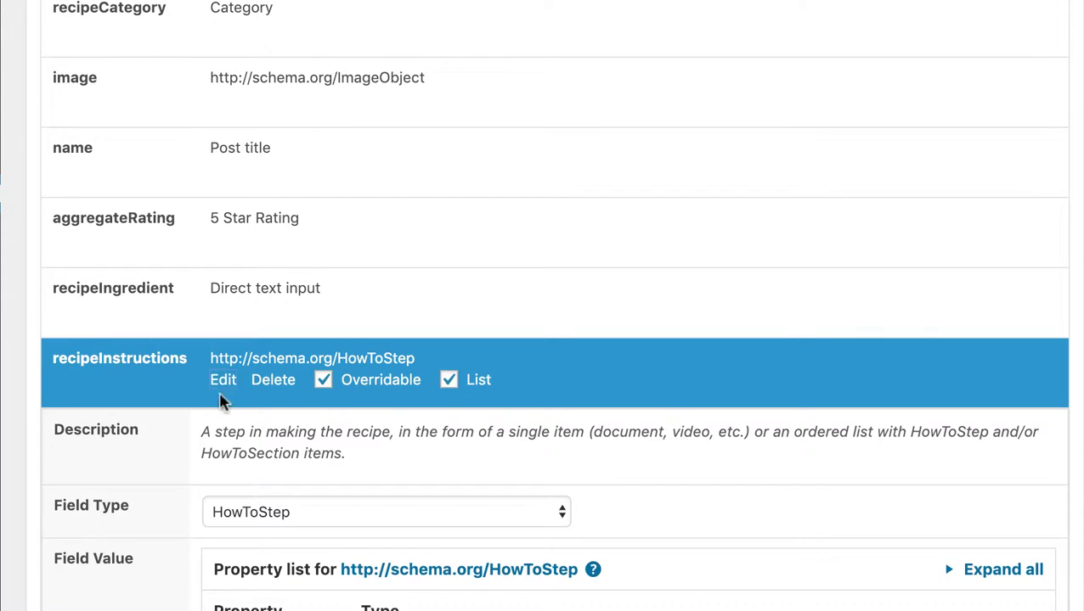
scroll(225, 454, "down", 3)
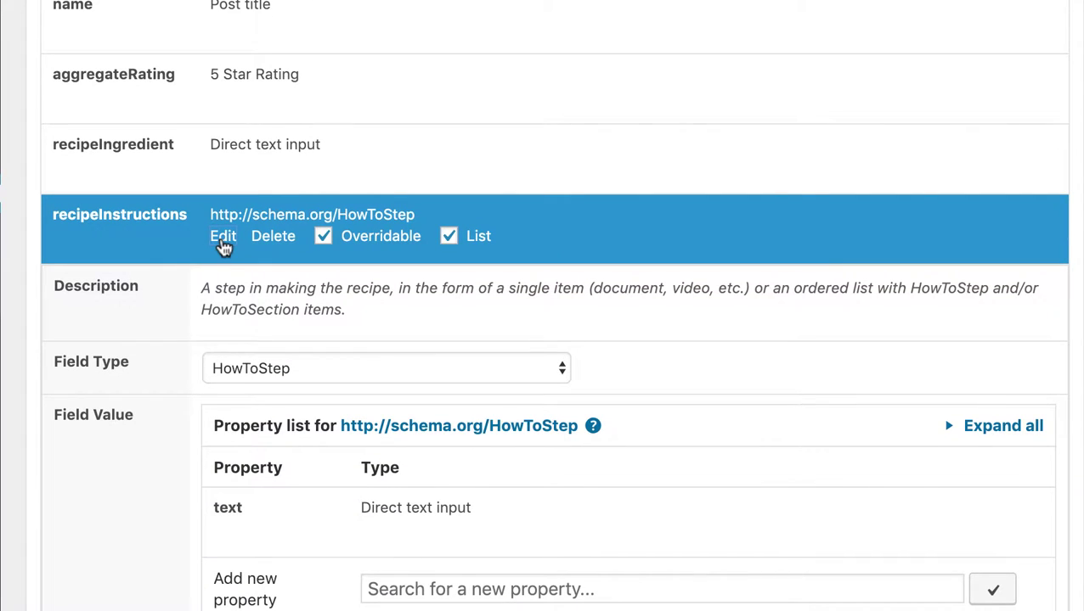
left_click(229, 367)
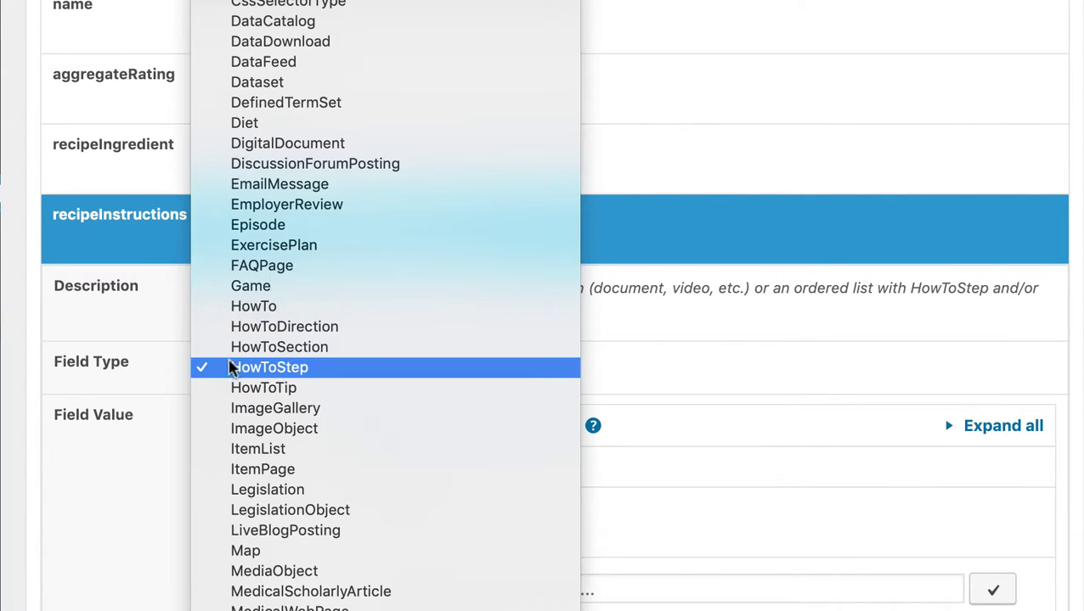
scroll(297, 235, "up", 10)
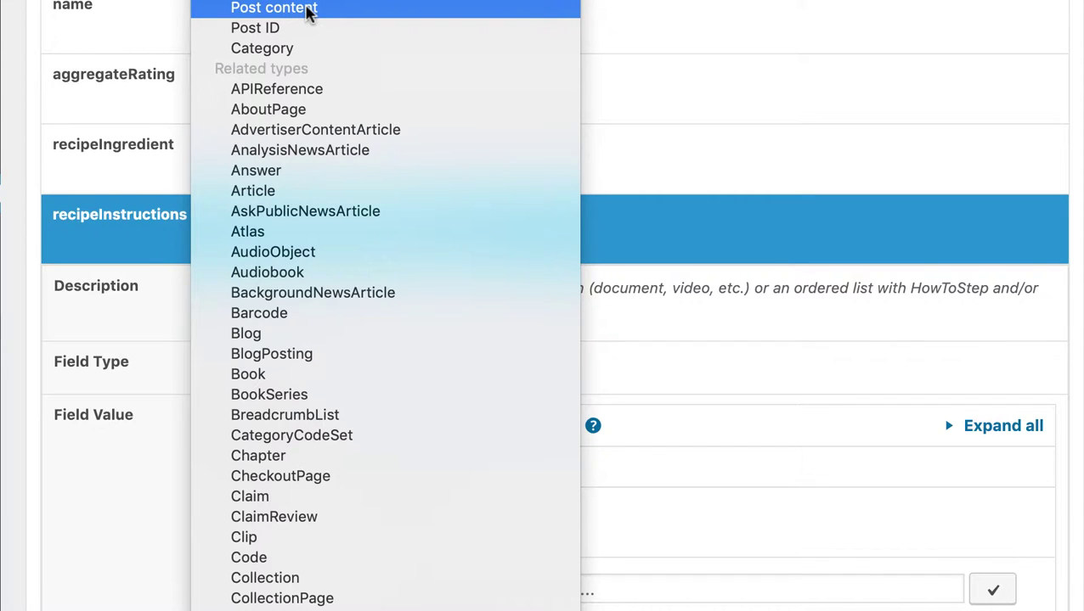
left_click(706, 88)
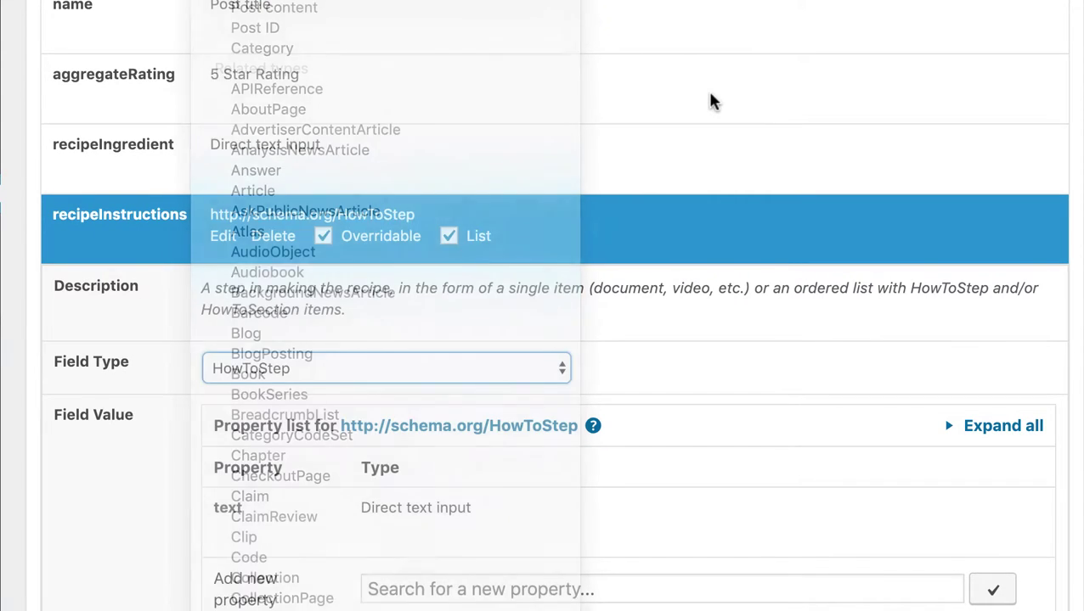
scroll(503, 534, "down", 1)
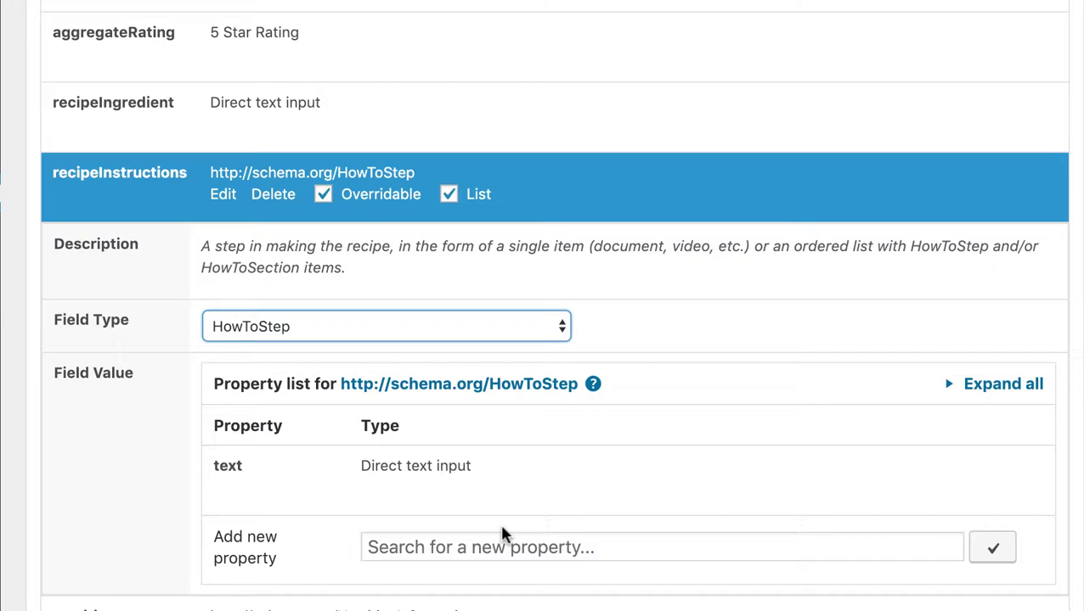
Collapse recipeInstructions and inspect nutrition's NutritionInformation type and calories entry.
scroll(503, 534, "down", 1)
left_click(225, 135)
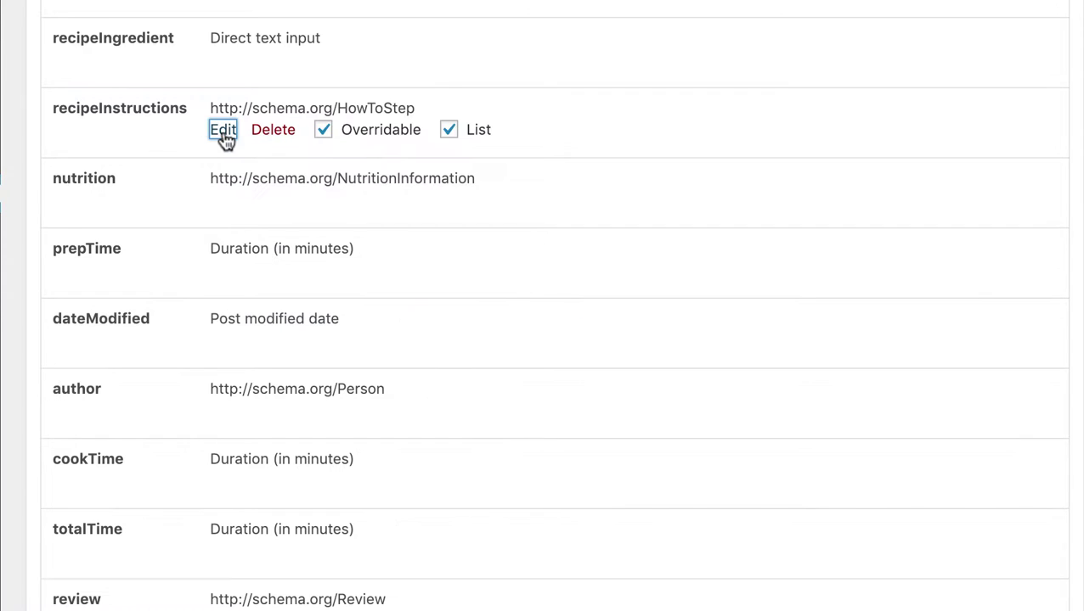
mouse_move(222, 169)
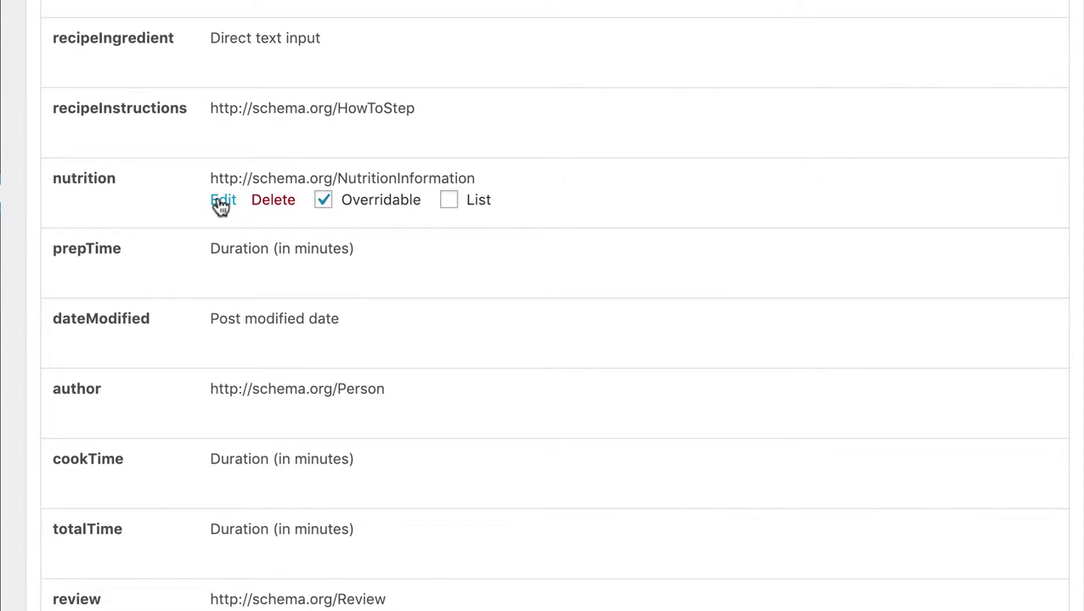
left_click(223, 201)
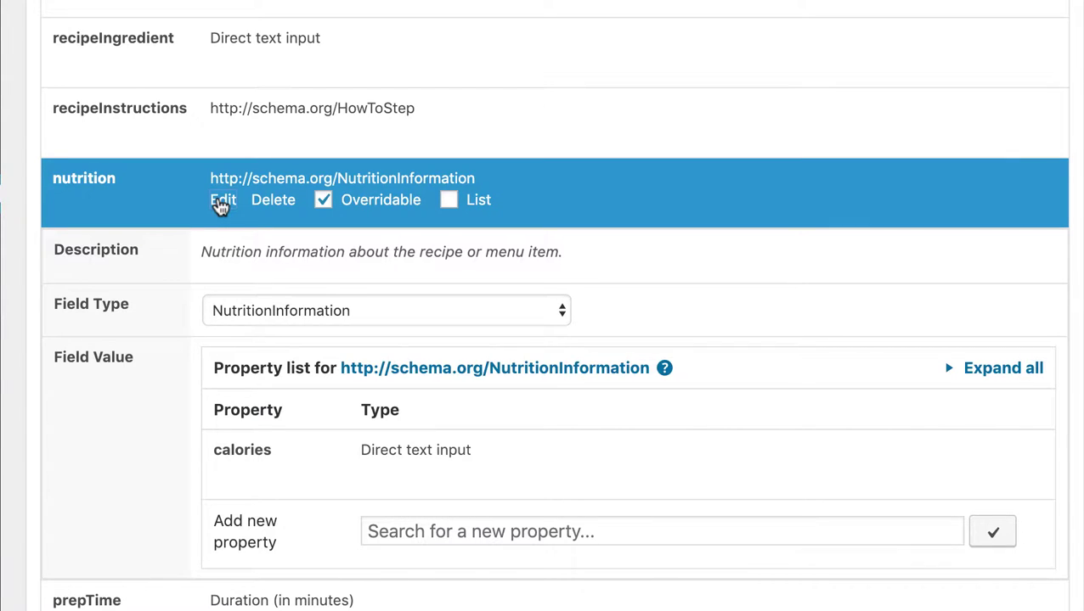
mouse_move(240, 439)
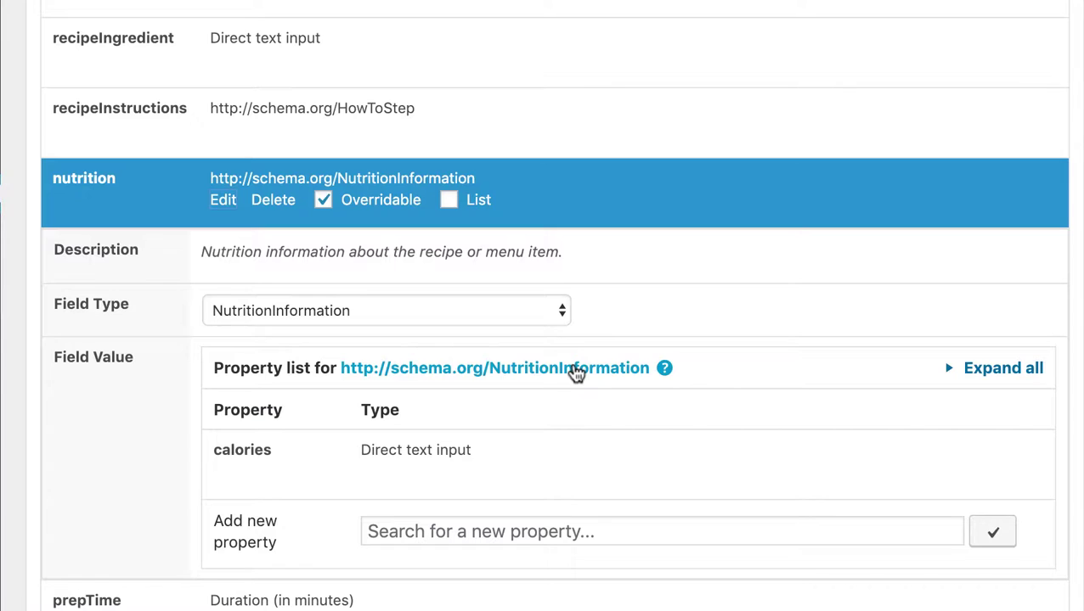
mouse_move(472, 491)
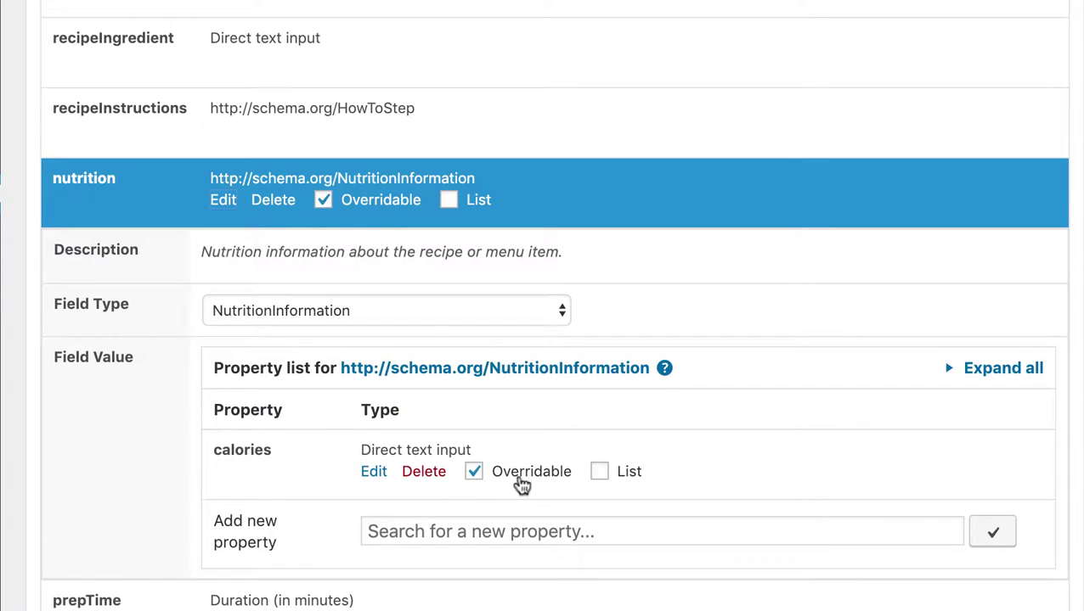
left_click(223, 207)
left_click(223, 270)
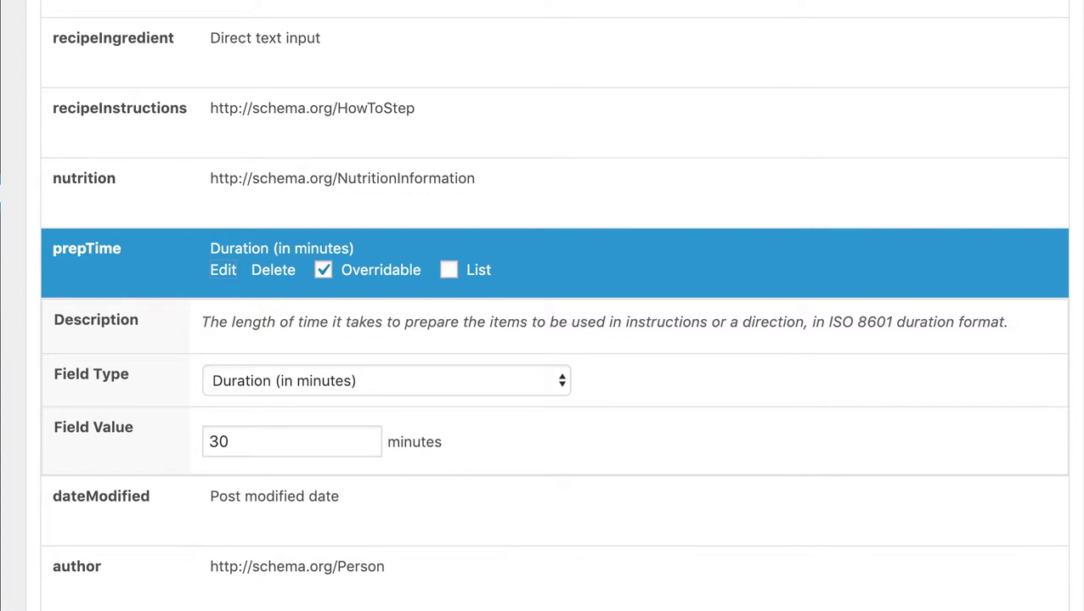
left_click(223, 270)
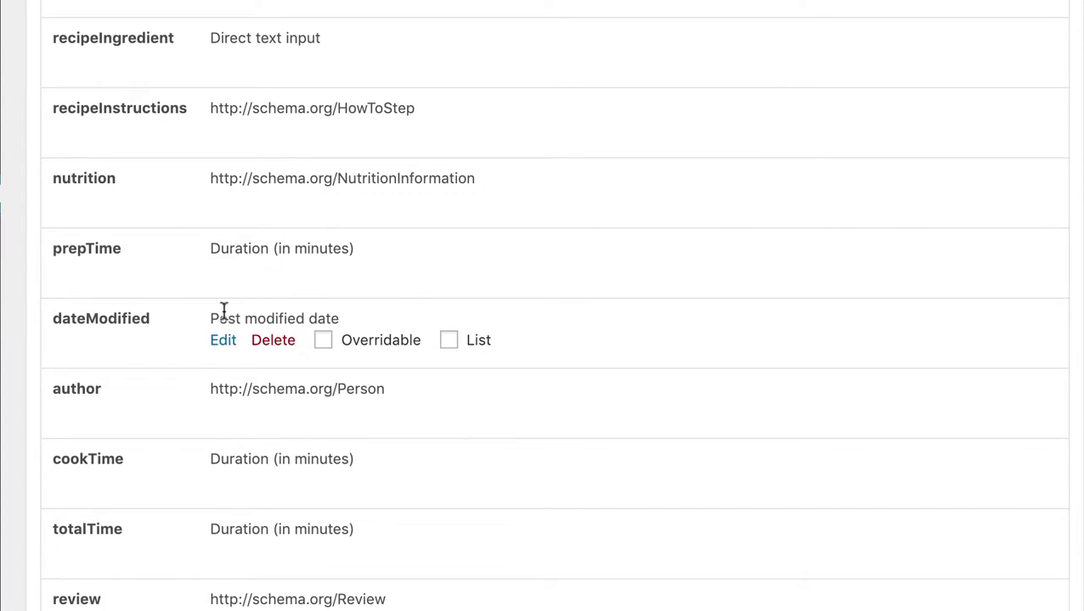
scroll(223, 339, "down", 3)
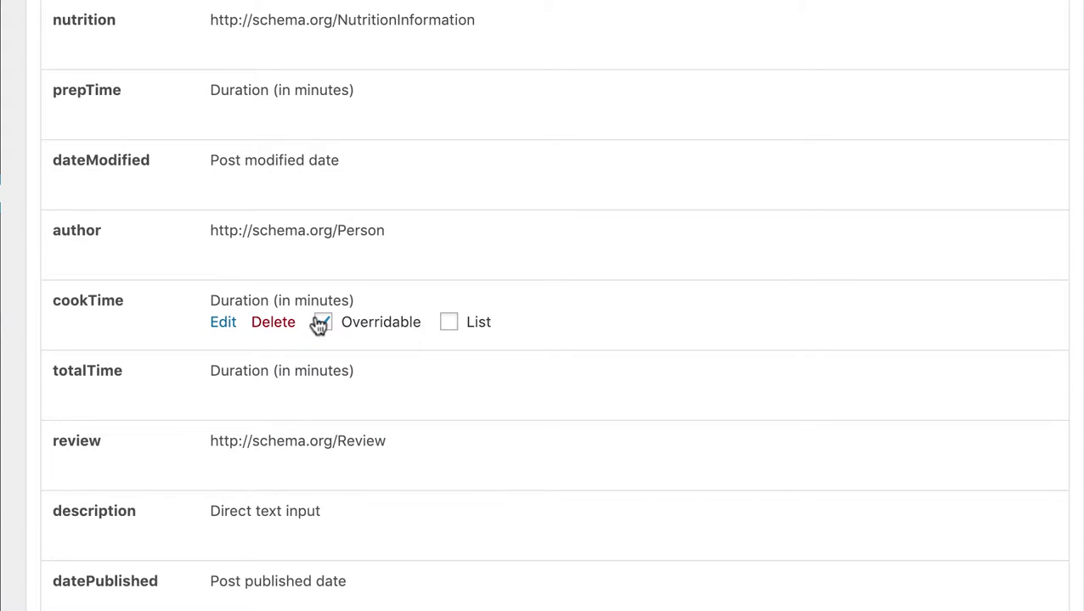
left_click(229, 192)
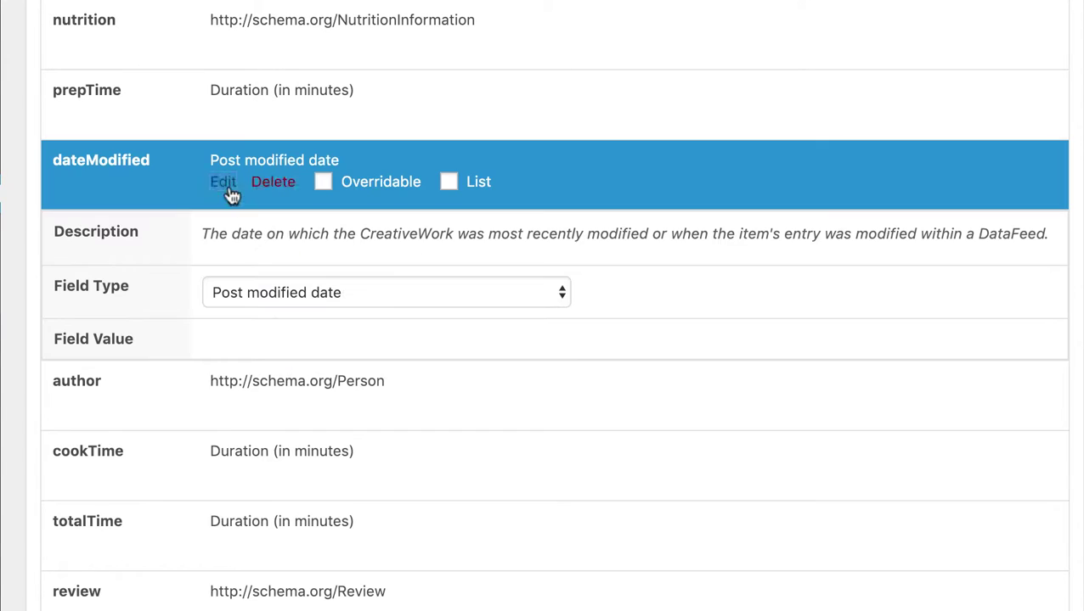
left_click(221, 193)
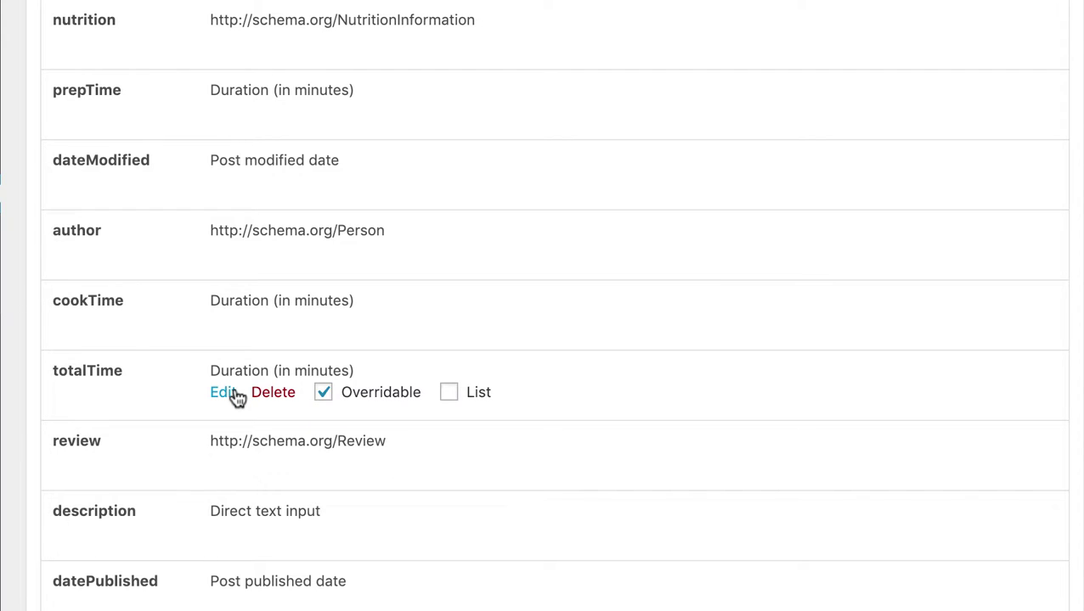
scroll(236, 399, "down", 4)
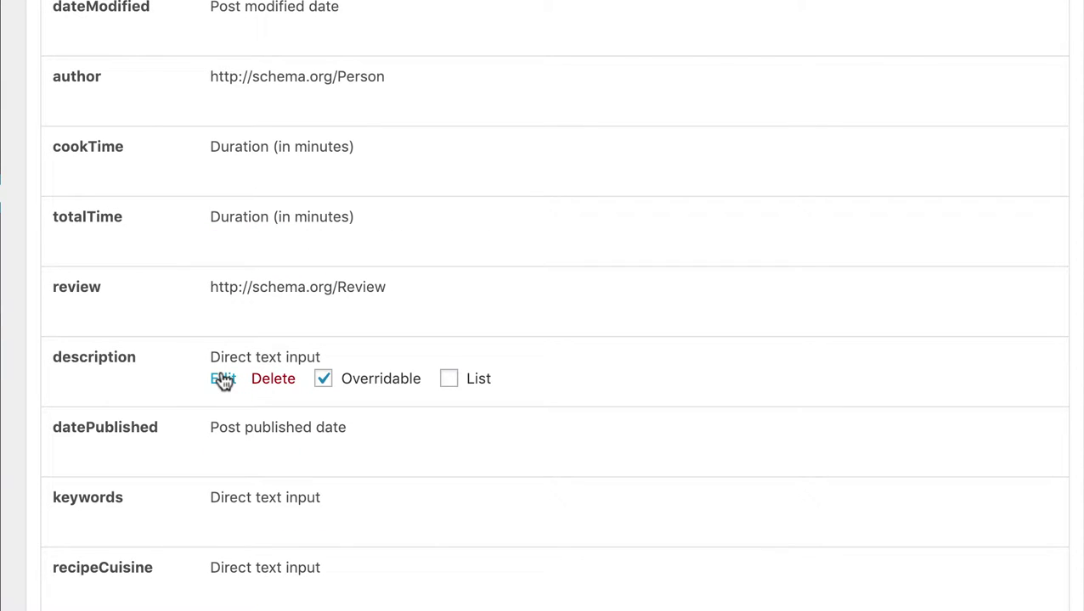
left_click(223, 381)
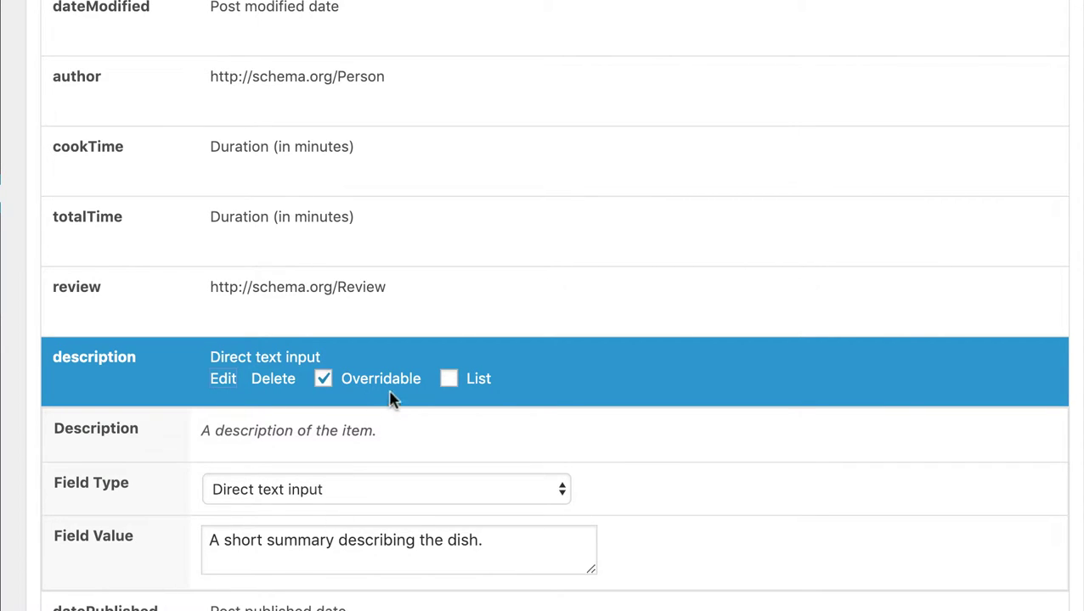
left_click(281, 490)
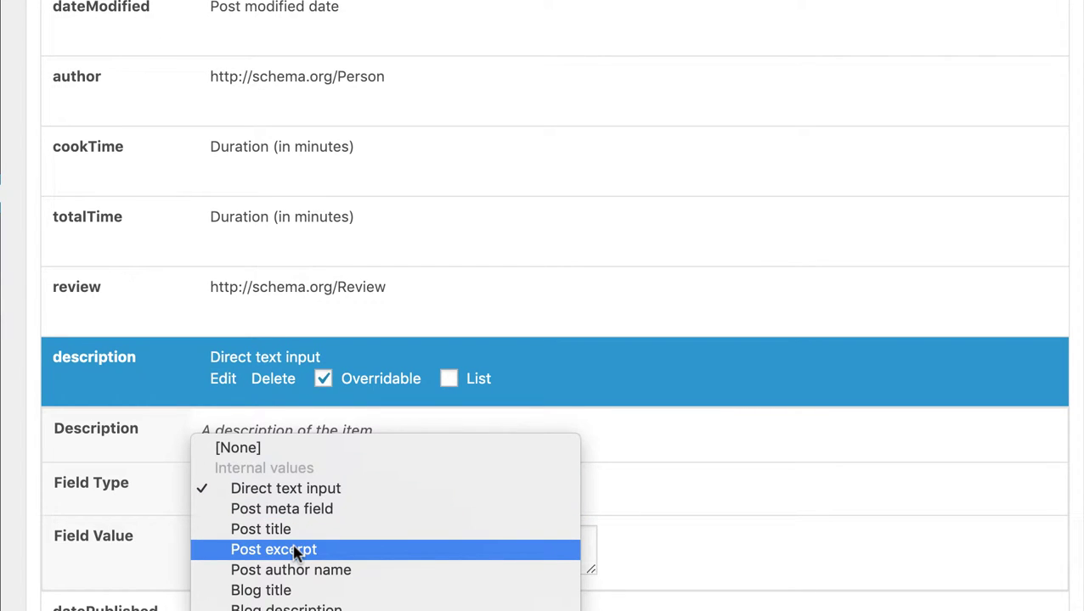
left_click(151, 390)
left_click(225, 385)
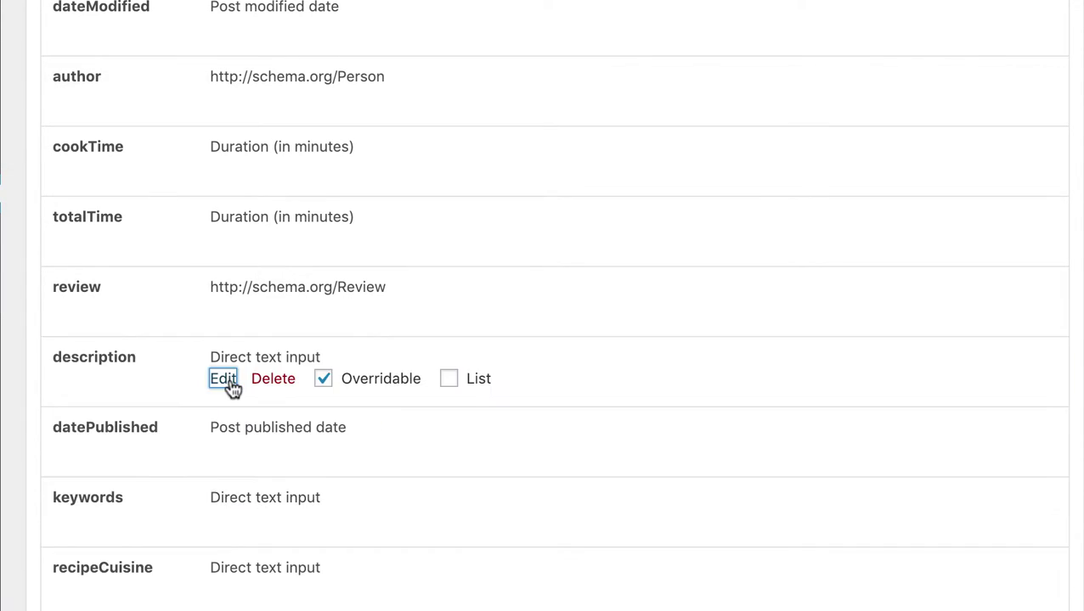
scroll(234, 387, "down", 4)
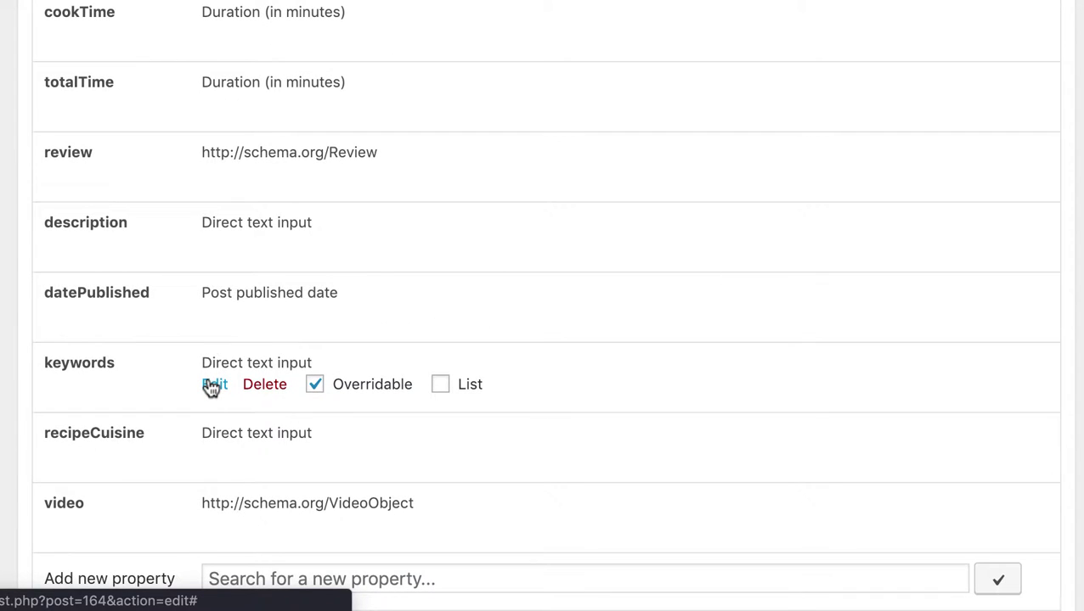
scroll(208, 387, "down", 3)
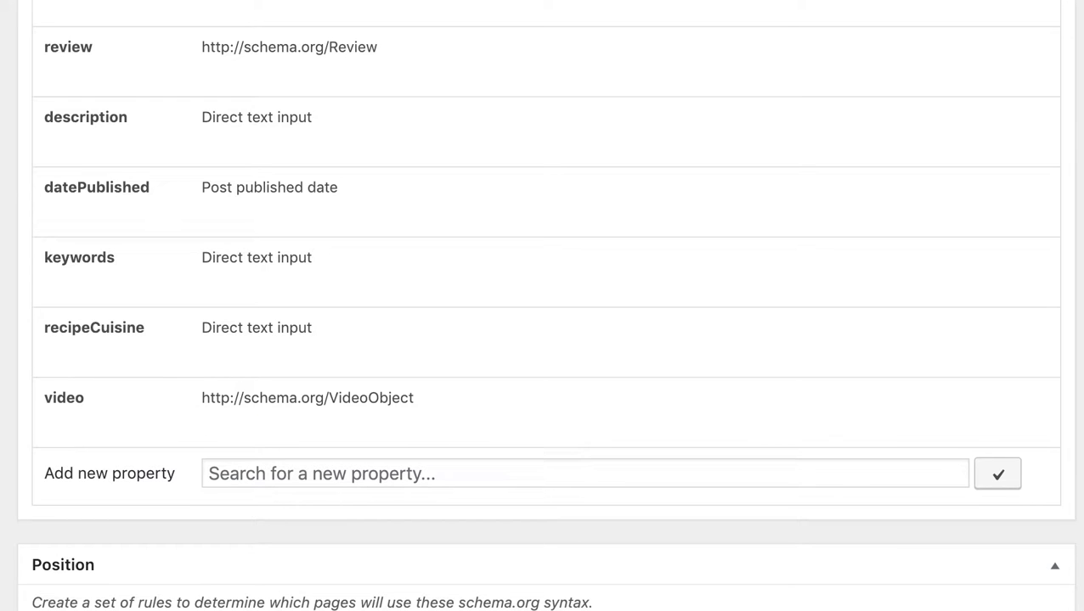
scroll(428, 382, "down", 5)
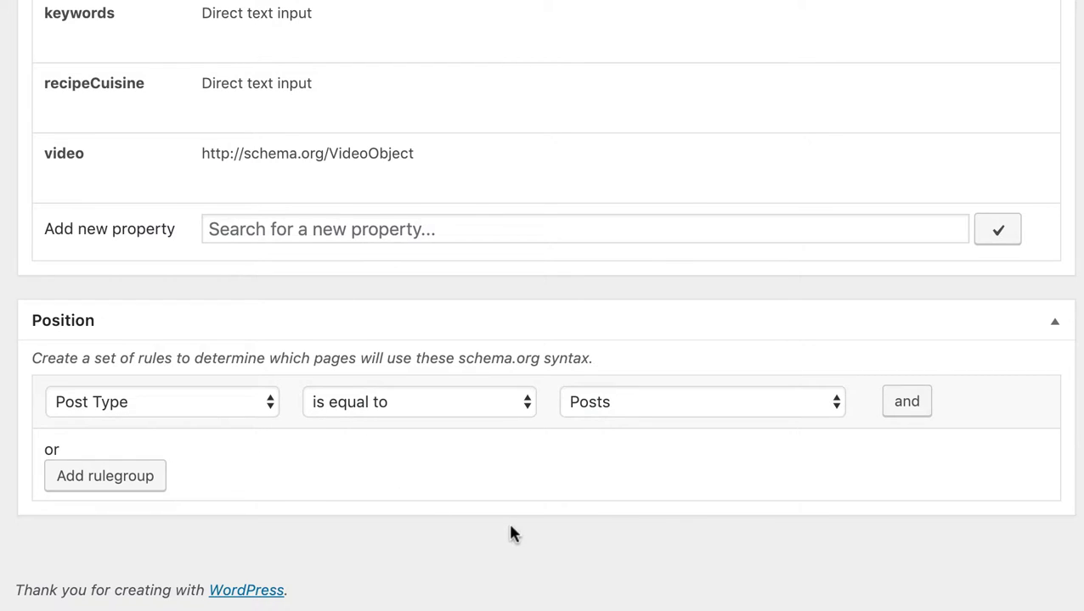
Switch the Recipe snippet's target from Posts to Pages, publish it, and open the Pages list.
left_click(663, 402)
left_click(617, 447)
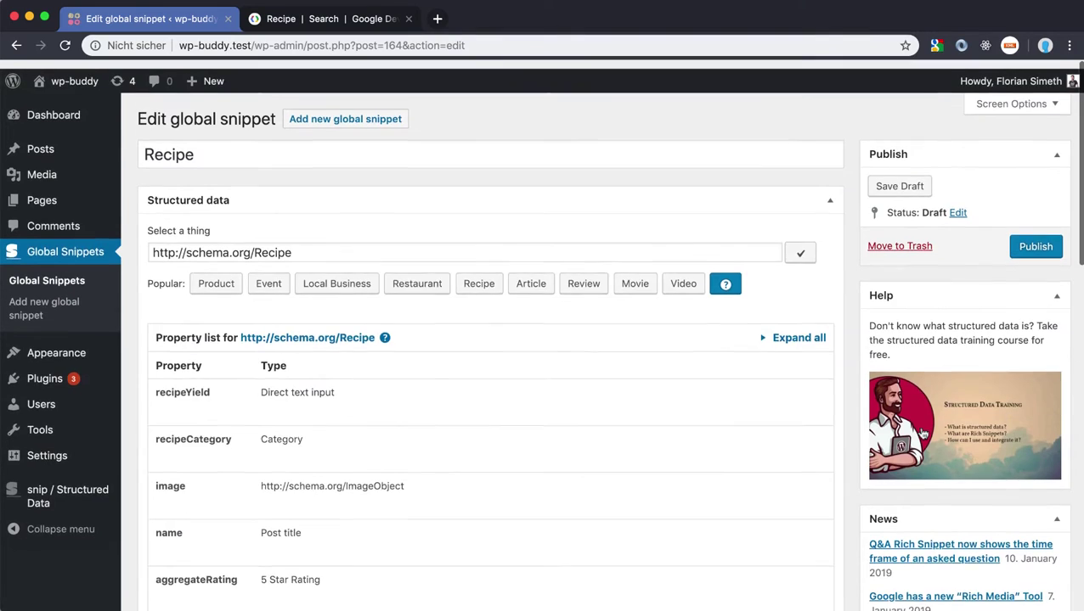
scroll(923, 433, "down", 1)
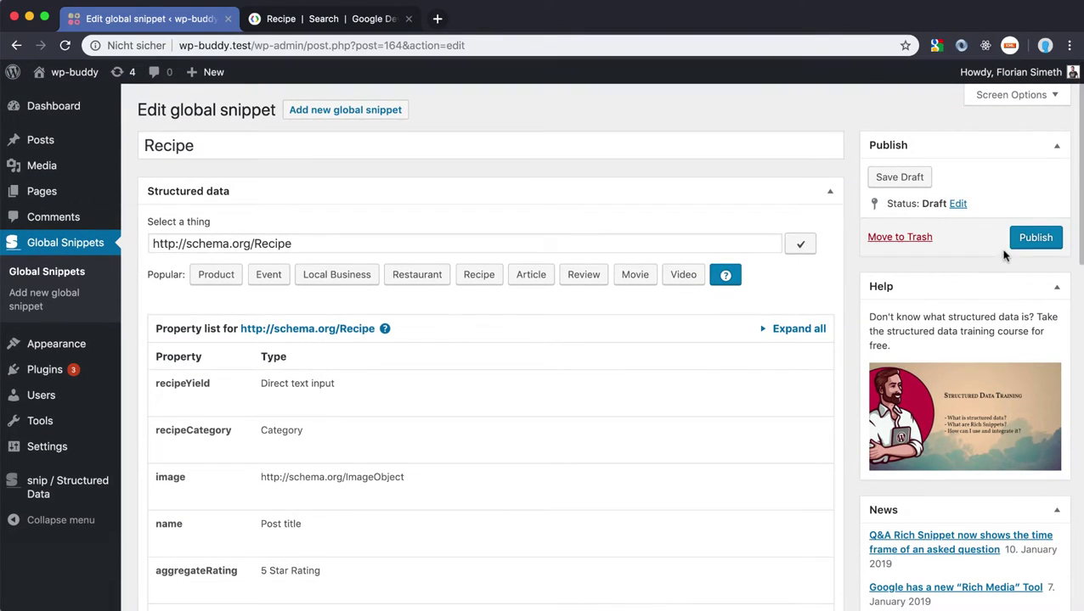
left_click(1031, 238)
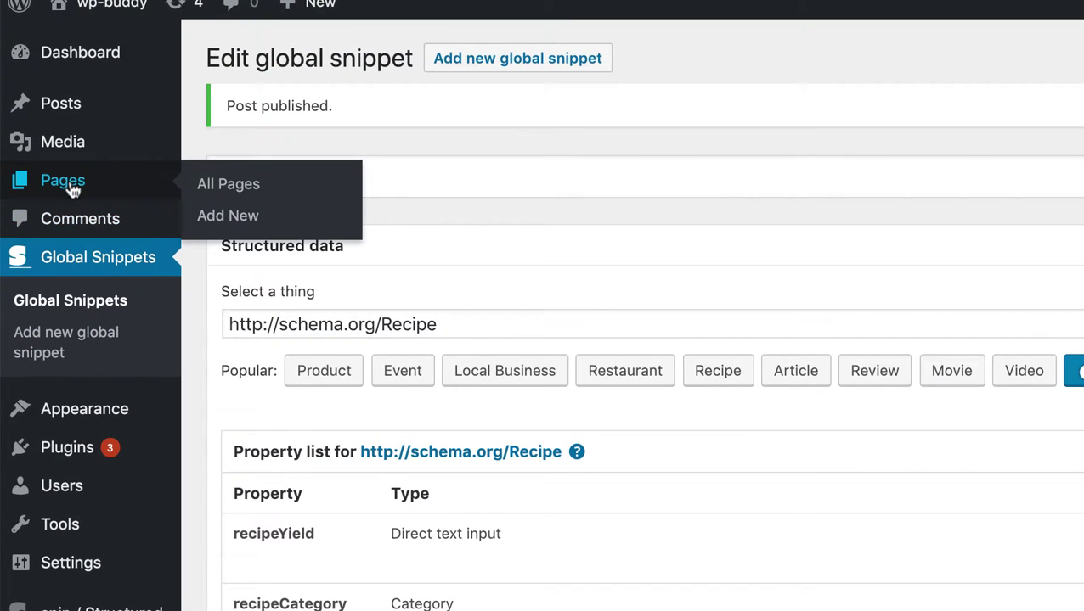
left_click(73, 191)
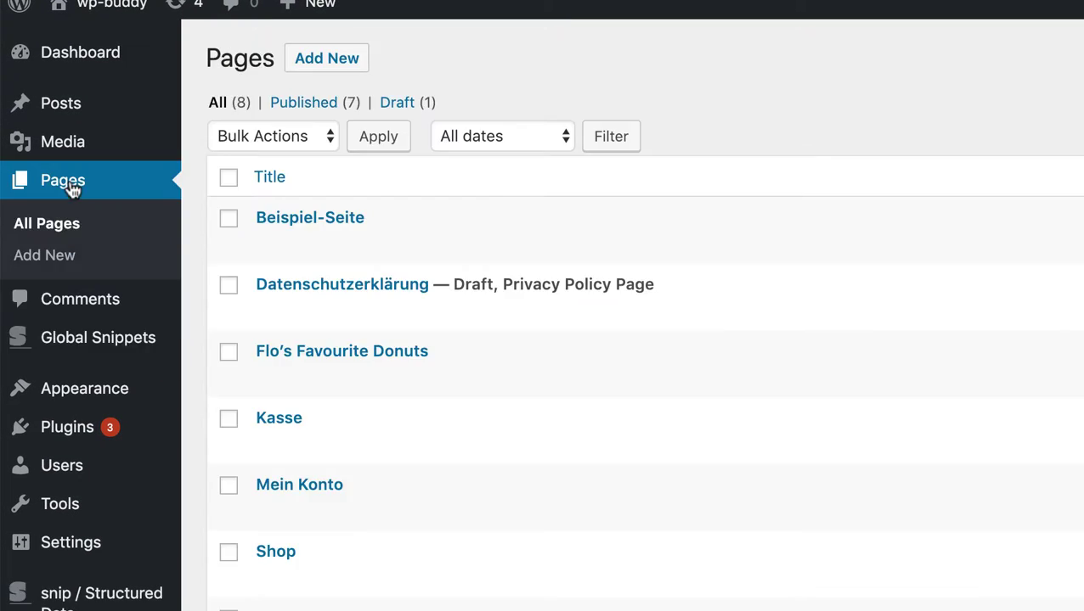
mouse_move(524, 375)
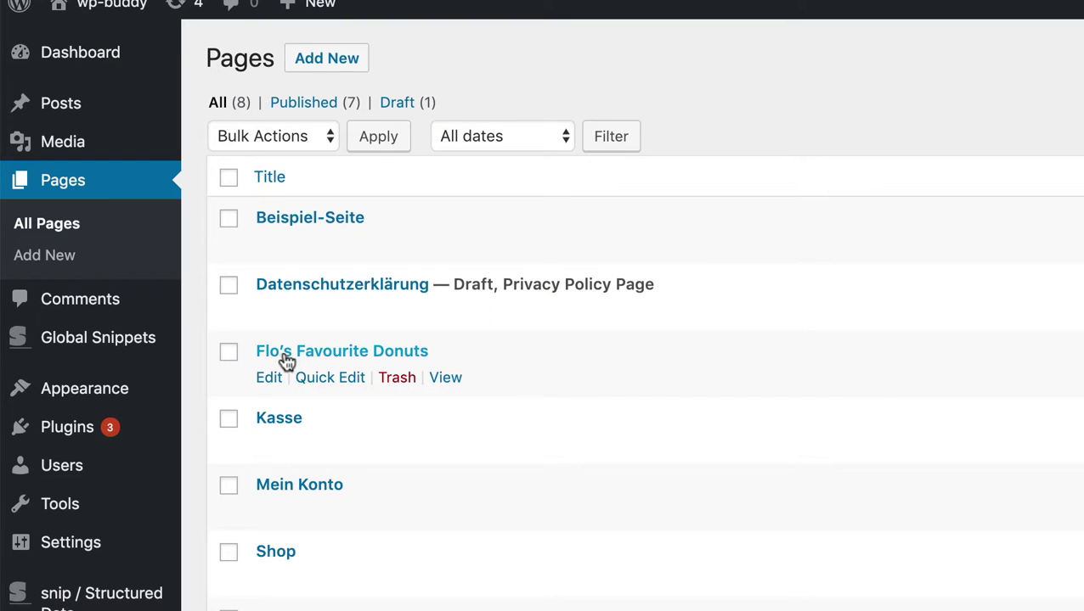
Edit the Flo's Favourite Donuts page and scroll through its recipe content down to the Rich Snippets box.
left_click(269, 383)
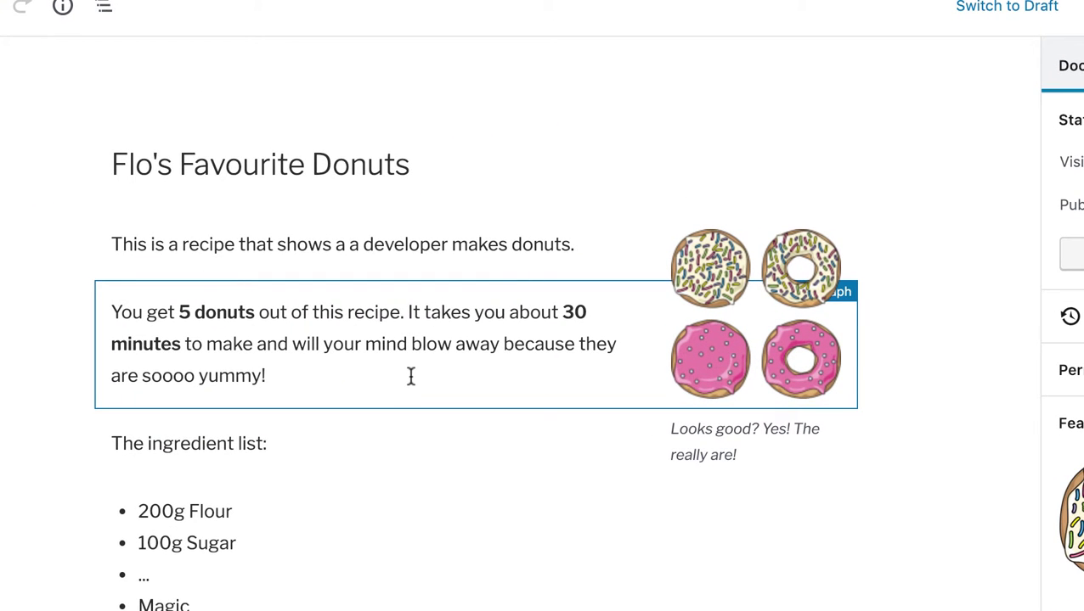
scroll(410, 376, "down", 1)
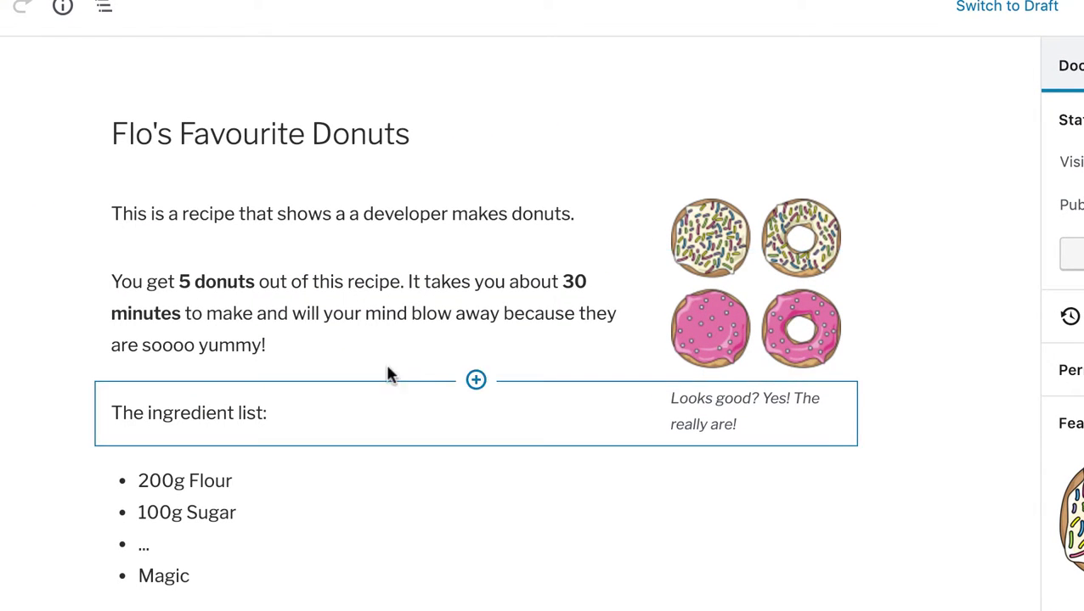
scroll(356, 376, "down", 1)
scroll(354, 377, "down", 4)
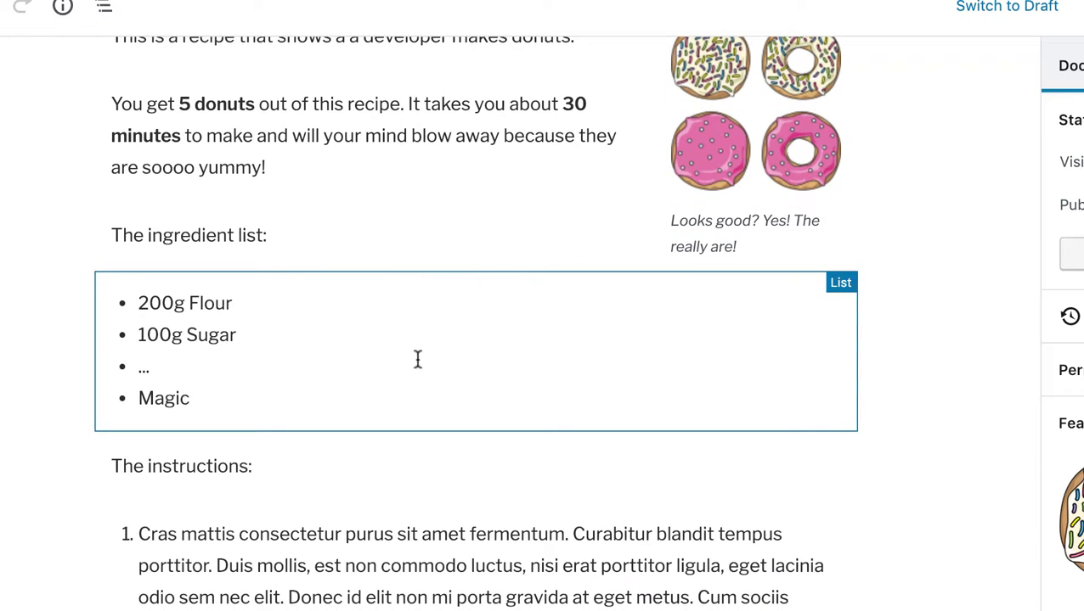
scroll(374, 391, "down", 2)
scroll(336, 409, "down", 2)
scroll(331, 552, "down", 6)
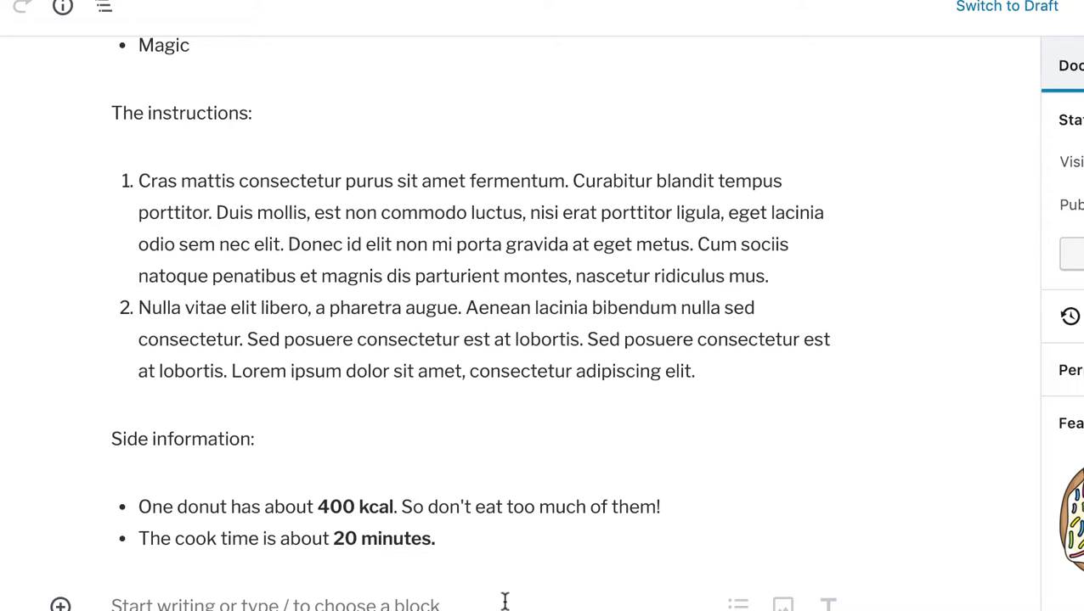
scroll(504, 601, "down", 2)
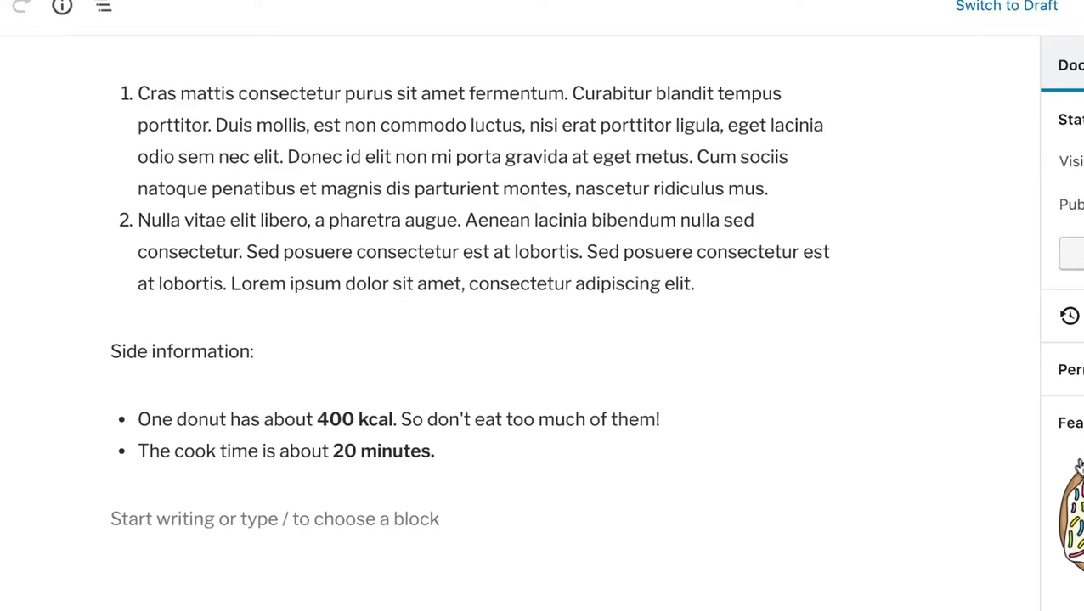
scroll(1080, 471, "down", 4)
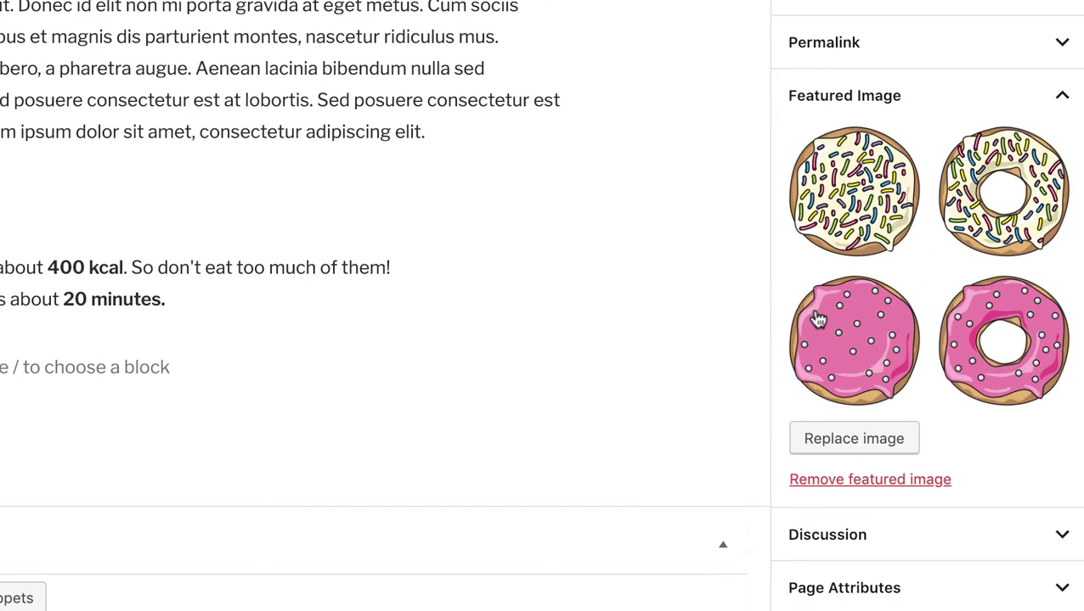
scroll(817, 318, "down", 3)
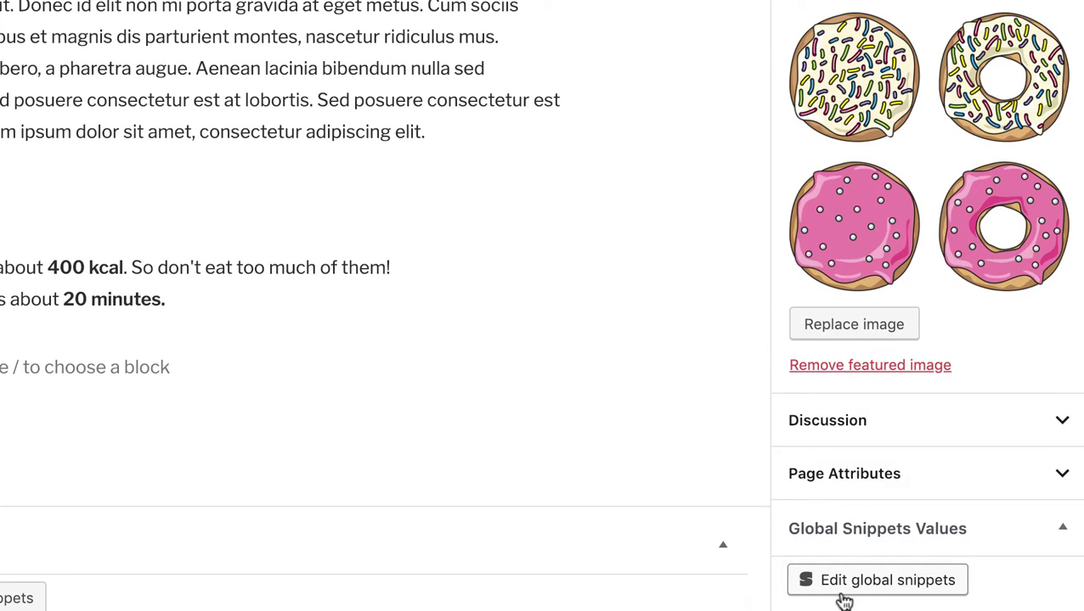
scroll(297, 519, "down", 1)
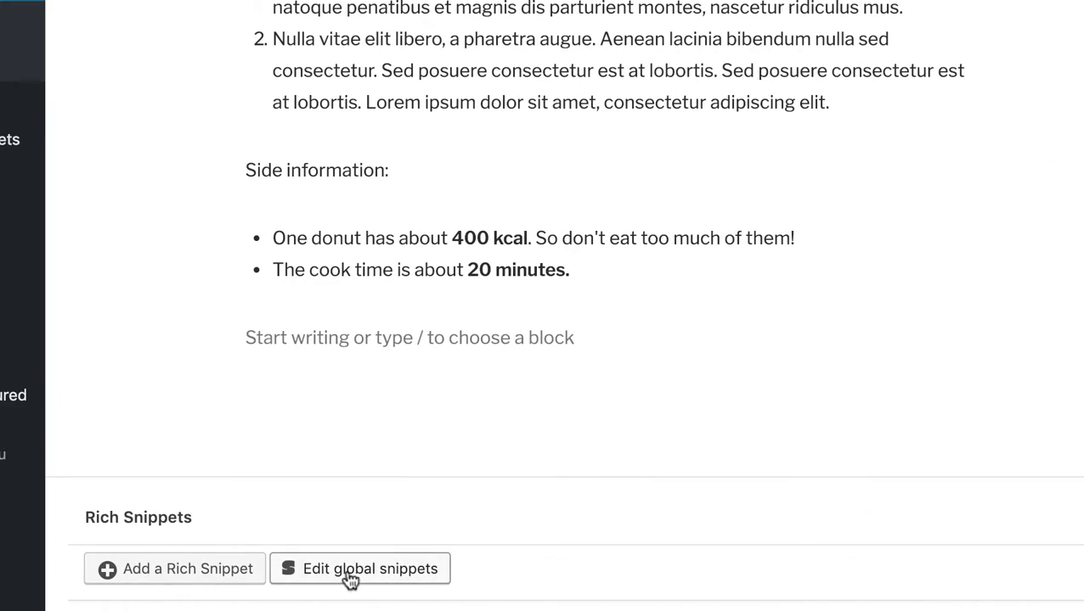
In Edit global snippets, select Recipe and add a second recipeIngredient field.
left_click(349, 578)
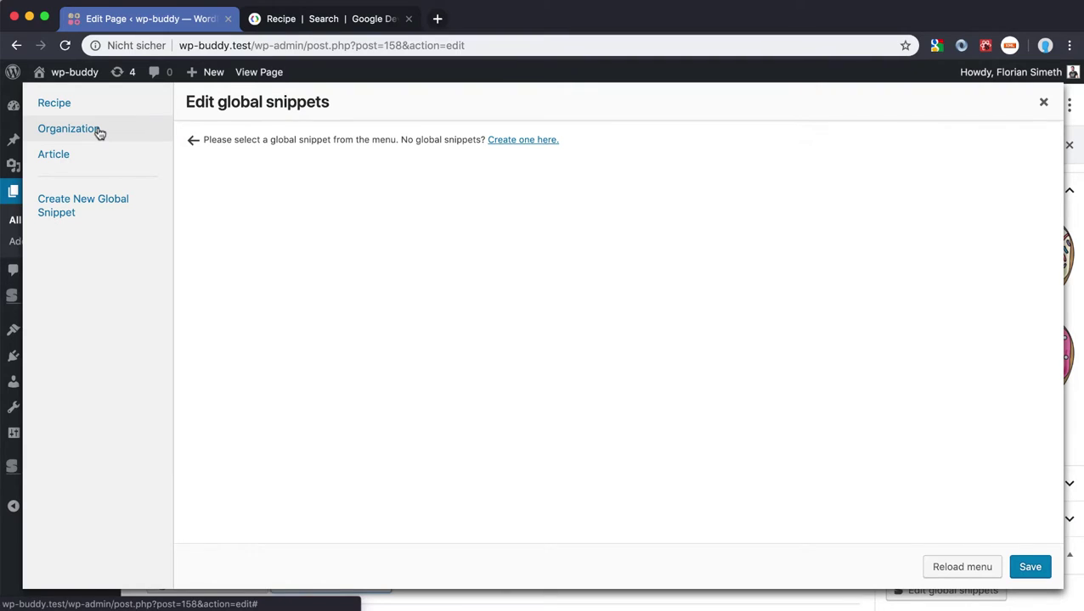
left_click(61, 105)
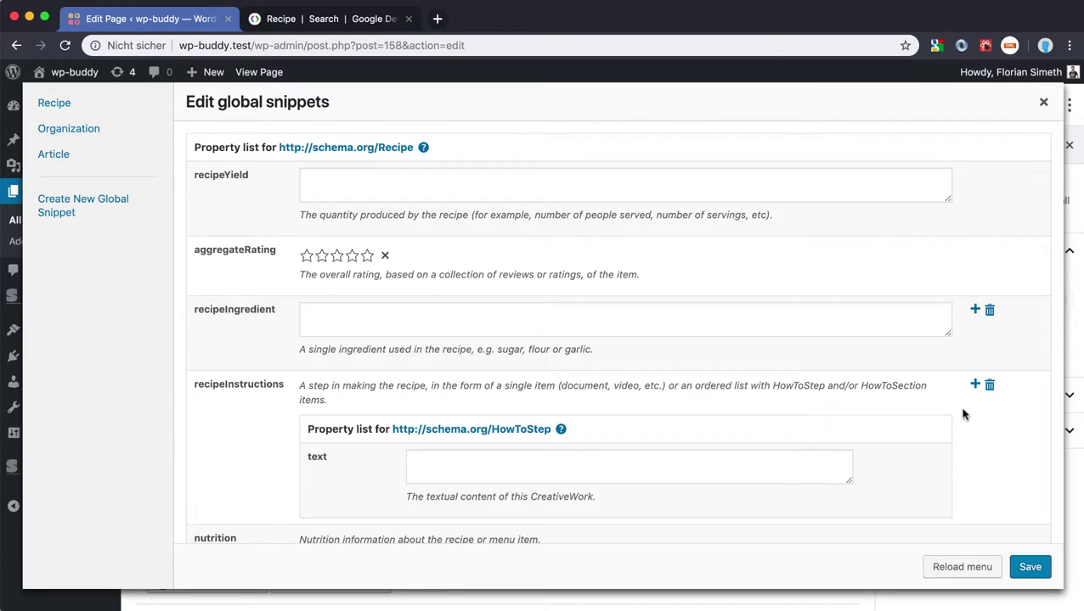
scroll(963, 415, "down", 2)
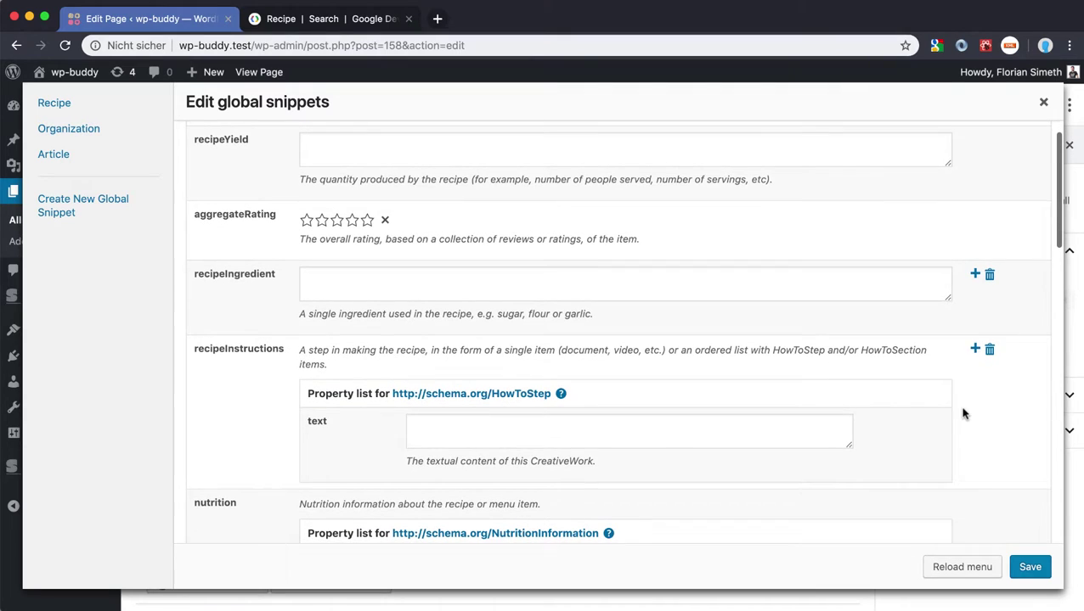
left_click(975, 276)
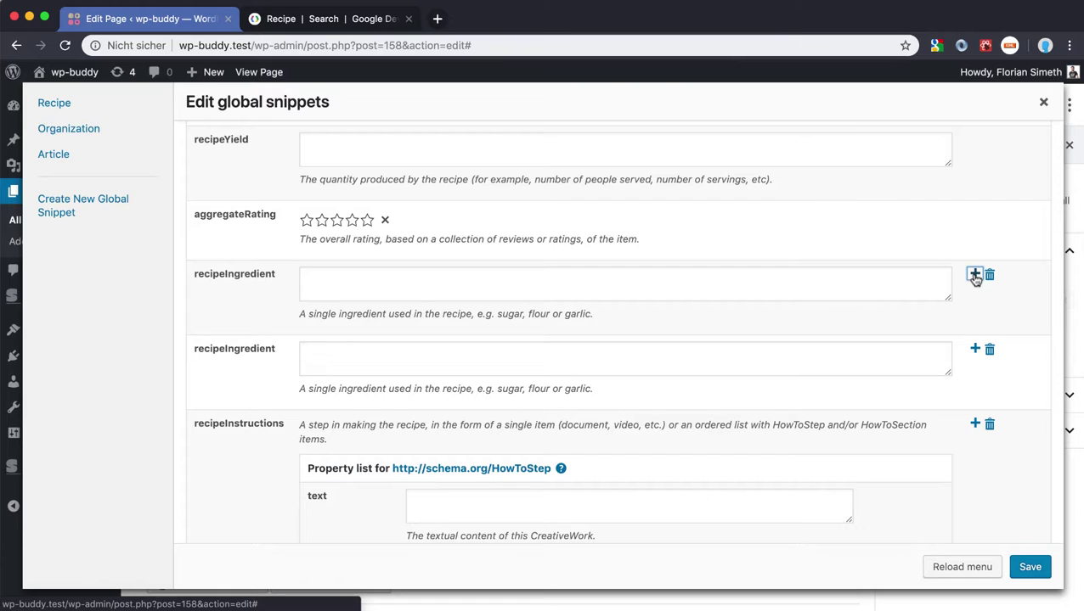
Set recipe yield to '5 donuts', a five-star rating, and ingredients '200g flour' and '100g sugar'.
scroll(680, 238, "up", 1)
left_click(394, 188)
type("5 donuts")
left_click(366, 255)
left_click(351, 314)
type("200g flour")
left_click(340, 393)
type("100g sugar")
Add a second instruction step and paste the text for both recipe steps.
scroll(679, 340, "down", 5)
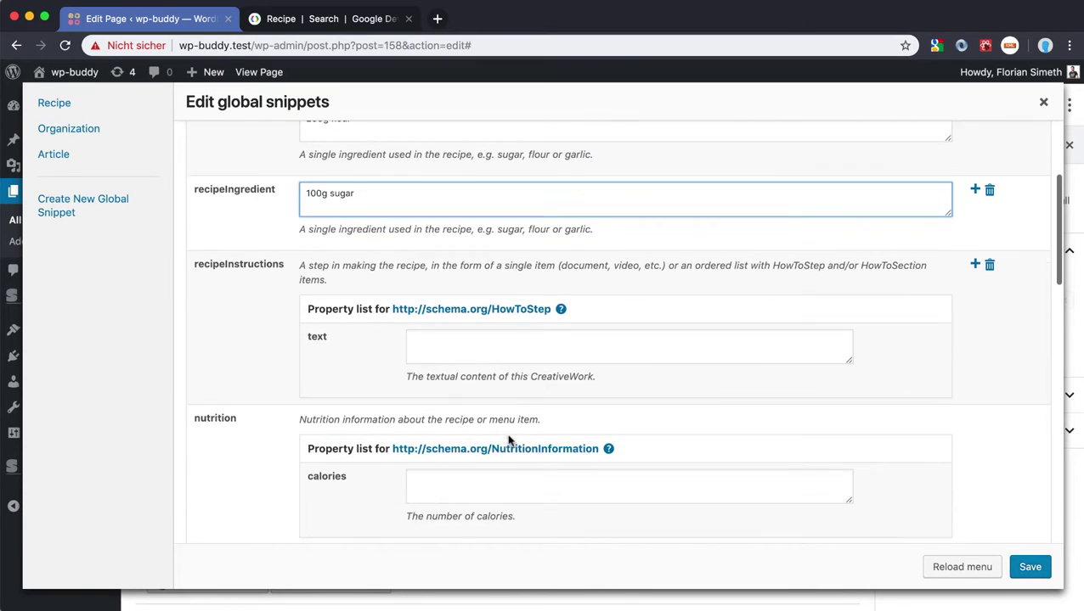
left_click(974, 265)
left_click(629, 346)
key("super+v")
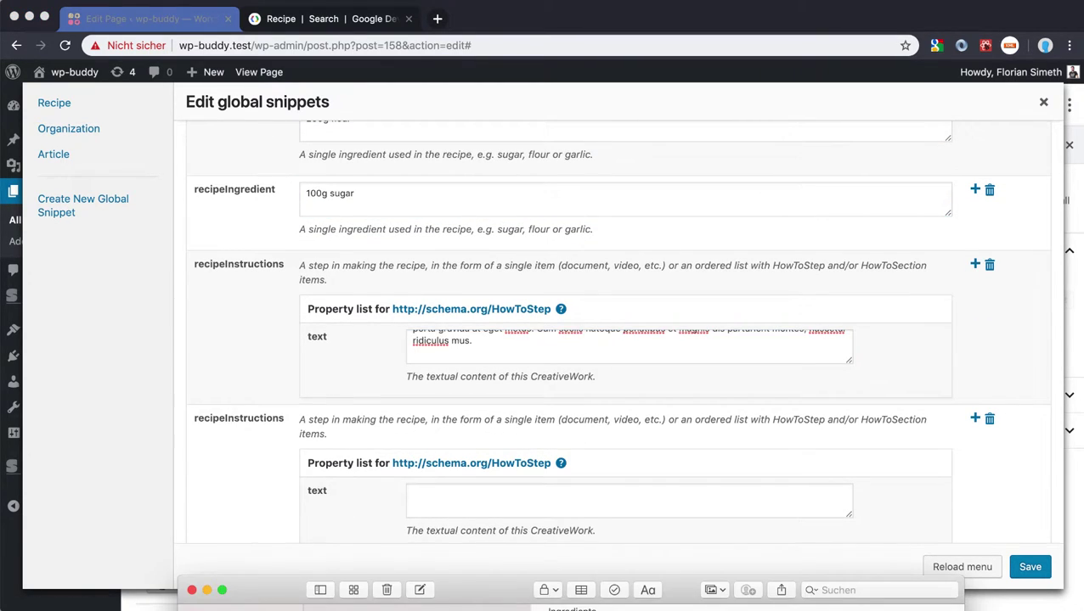
left_click(539, 496)
key("super+v")
Enter 400 calories, a prep time of 10 and a cook time of 20.
scroll(544, 382, "down", 4)
left_click(550, 294)
type("400")
scroll(481, 440, "down", 2)
key("Tab")
type("10")
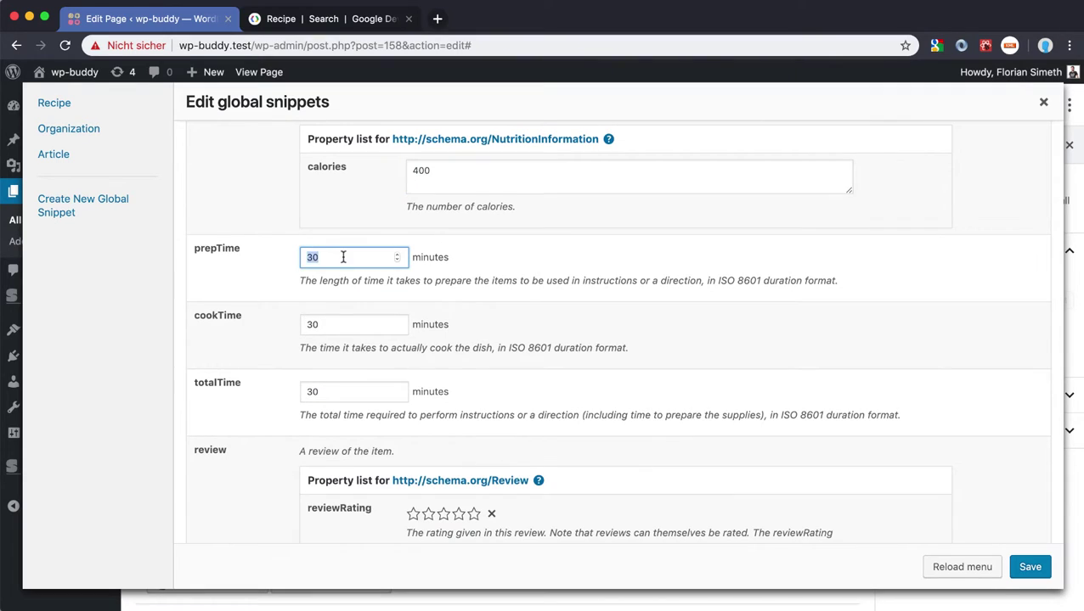
key("Tab")
type("20")
Give the review five stars and the body 'I like it and you'll like it, too! ;)'.
scroll(476, 355, "down", 3)
left_click(473, 364)
key("Tab")
type("I like it and you'll like it, too! ;)")
Set description 'Yummy donuts from the developer.', keywords 'donuts, developer donuts,' and cuisine American.
scroll(543, 340, "down", 5)
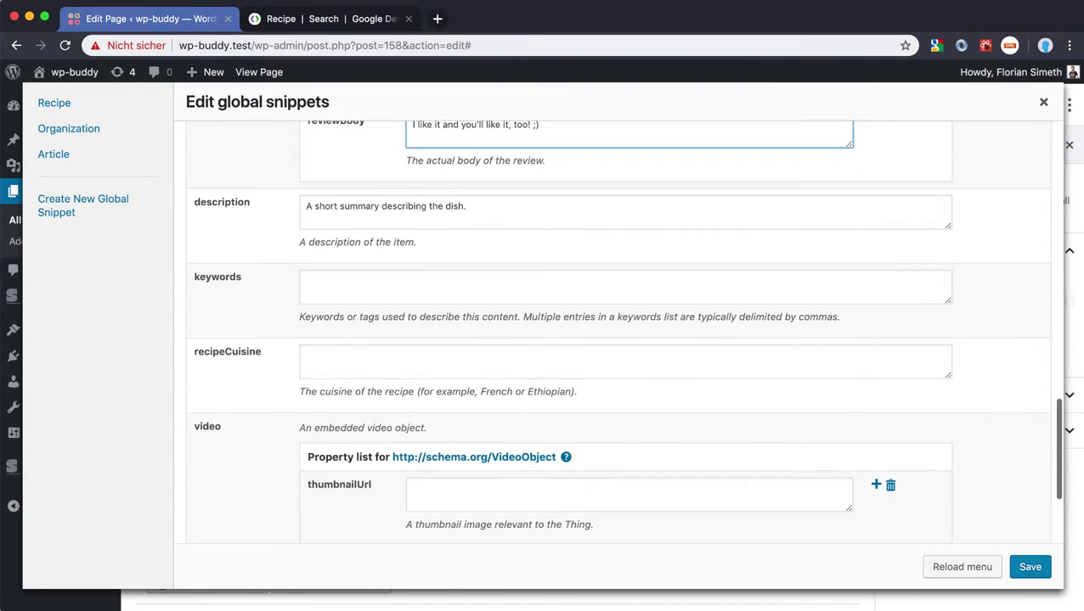
left_click(430, 216)
type("Yummy donuts from the developer.")
key("Tab")
type("donuts, developer donuts,")
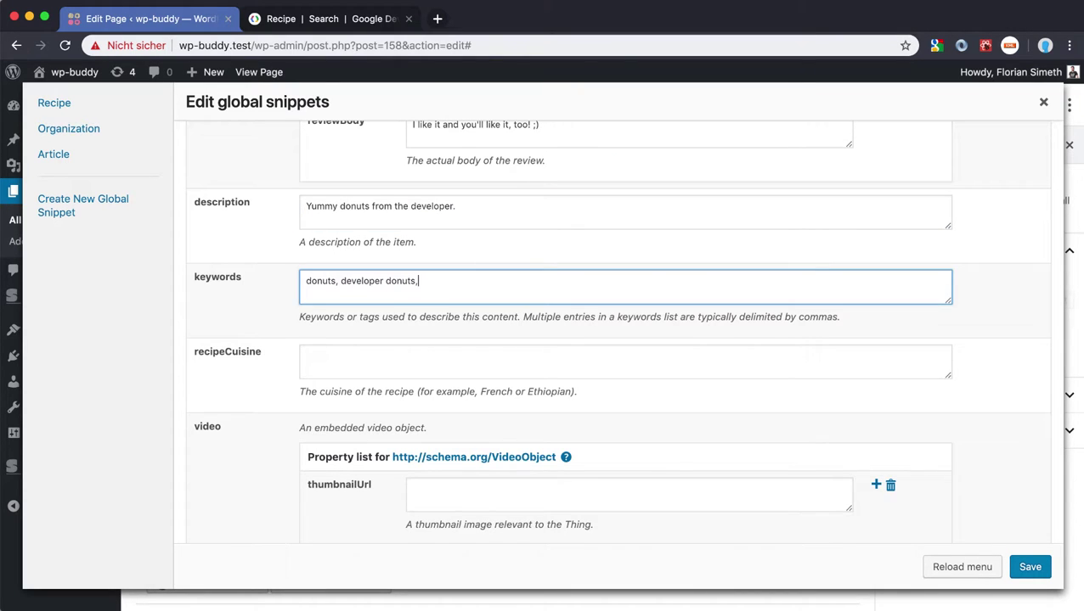
key("Tab")
type("American")
Save the Recipe snippet values, close the snippets editor and update the page.
scroll(469, 422, "up", 1)
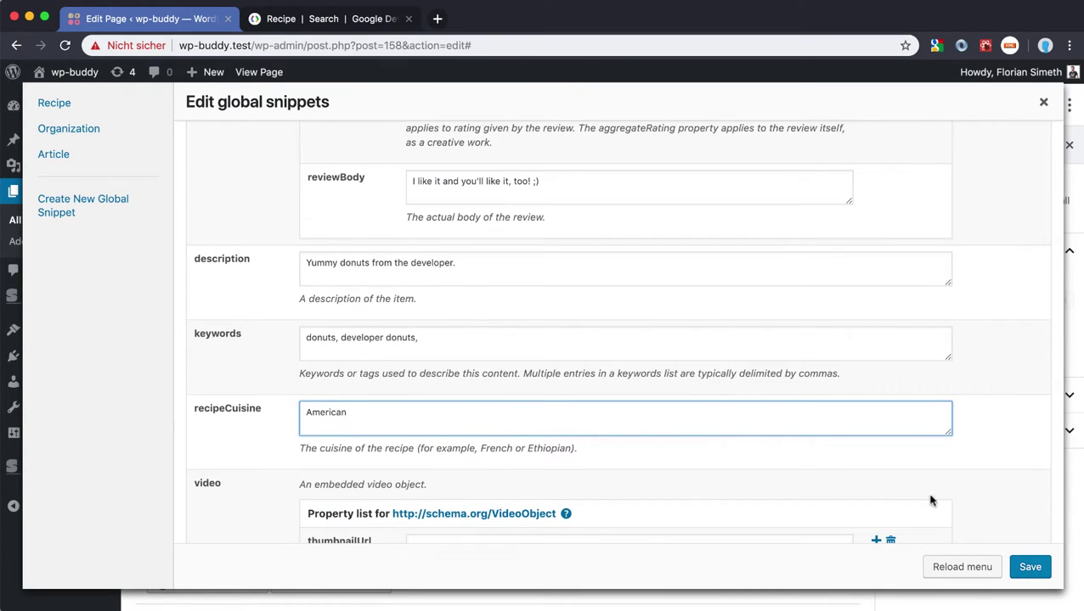
left_click(1028, 567)
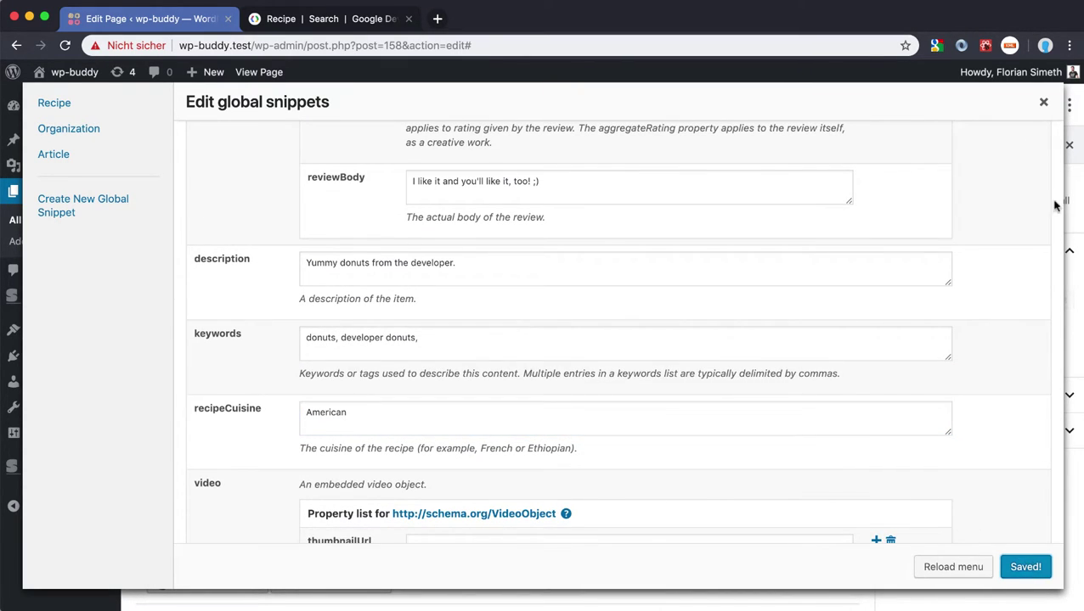
left_click(1043, 102)
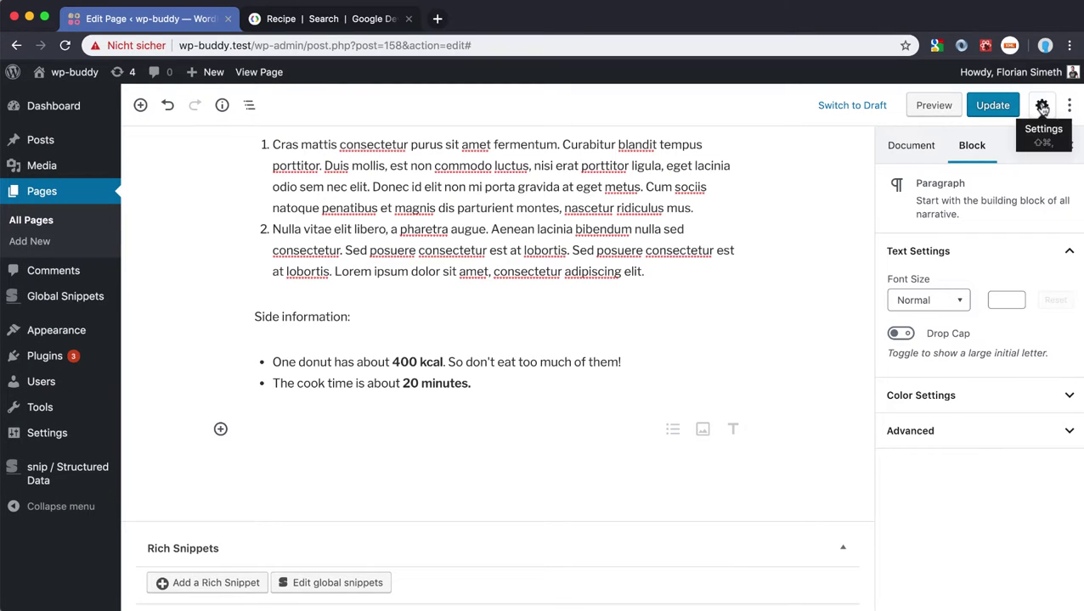
left_click(994, 107)
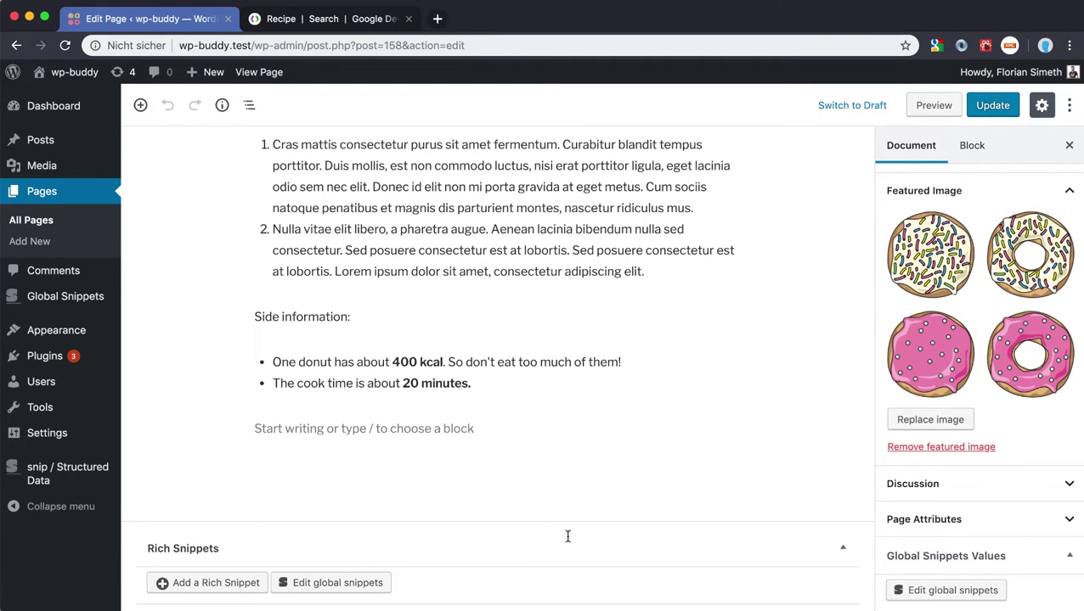
Load the Structured Data Testing Tool in a new tab and paste the Recipe JSON-LD as a code snippet.
left_click(437, 19)
type("https://search.google.com/structured-data/testing-tool?hl=en")
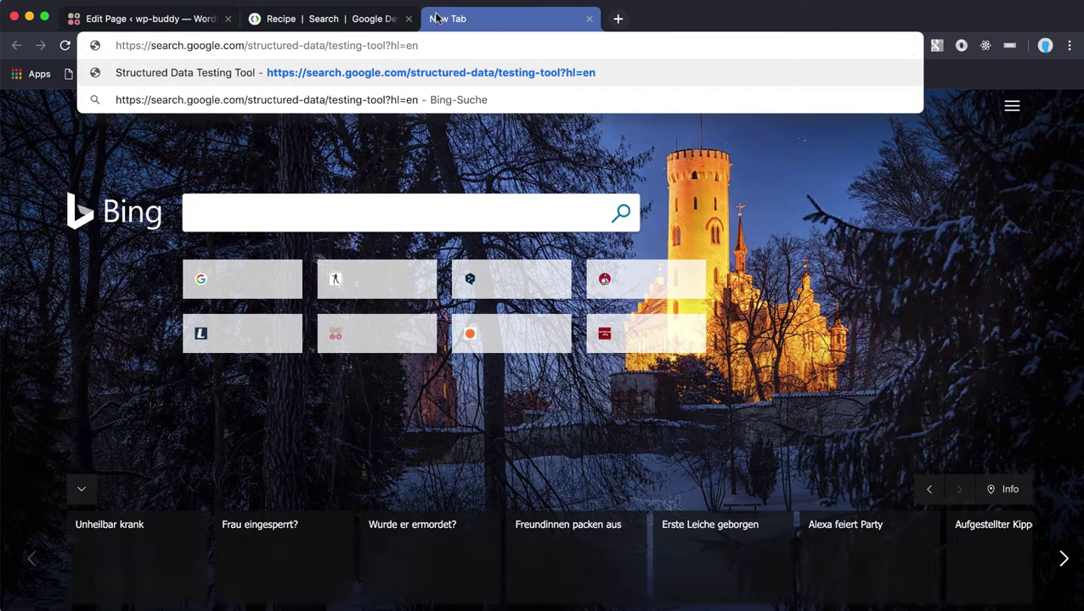
key("Return")
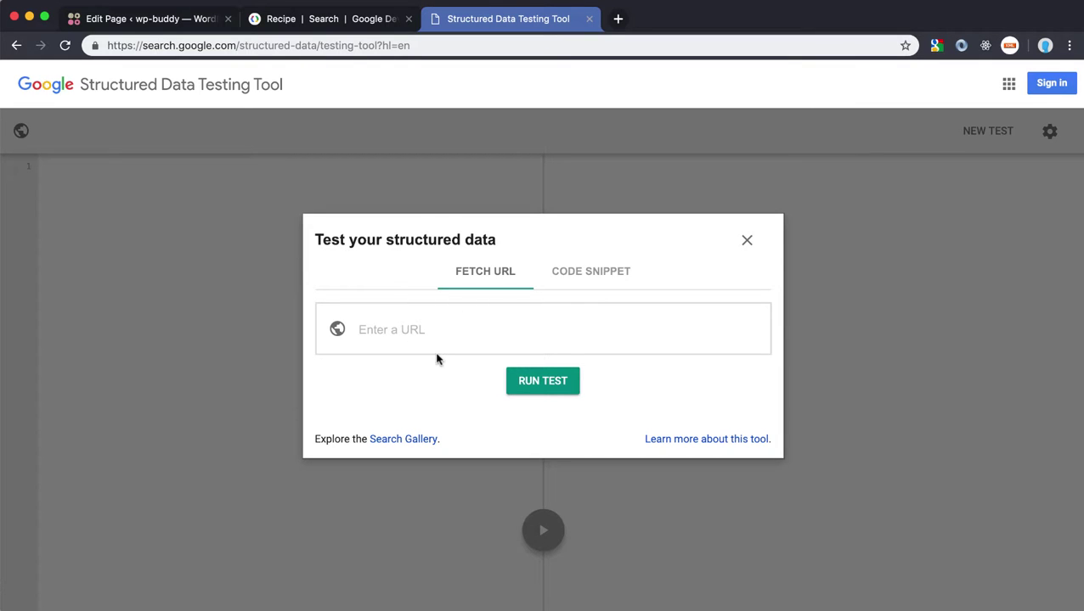
left_click(595, 273)
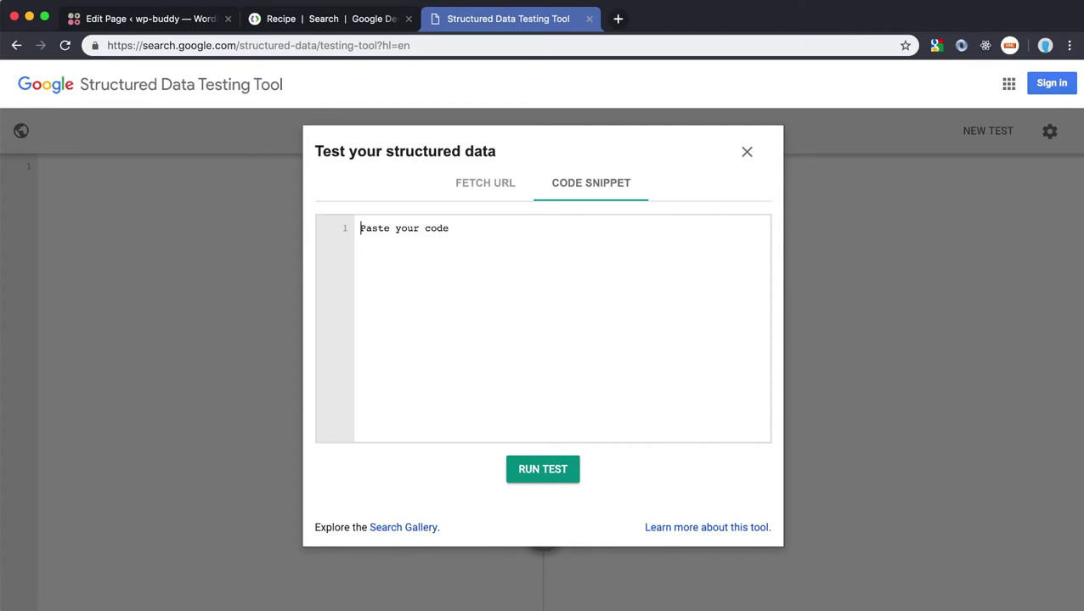
key("super+v")
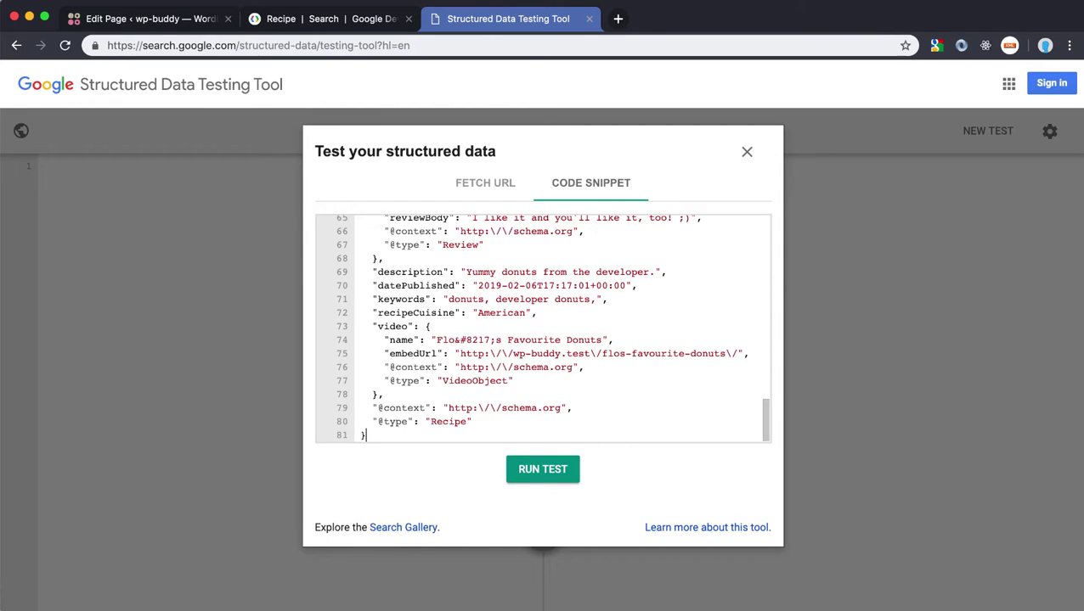
Run the test and review the author, description, thumbnailUrl and uploadDate errors.
left_click(542, 469)
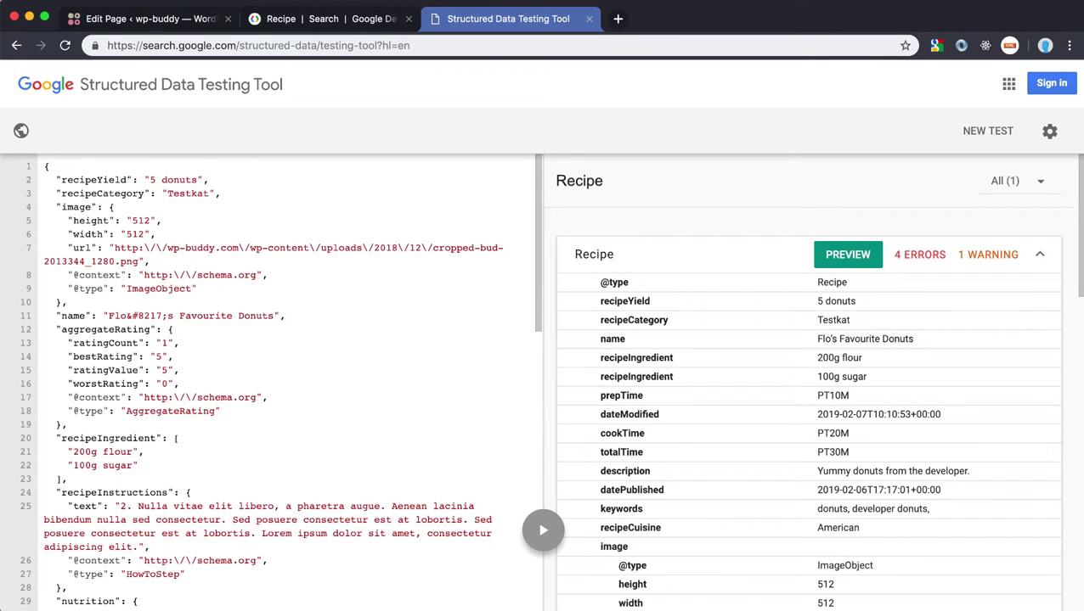
scroll(773, 446, "down", 5)
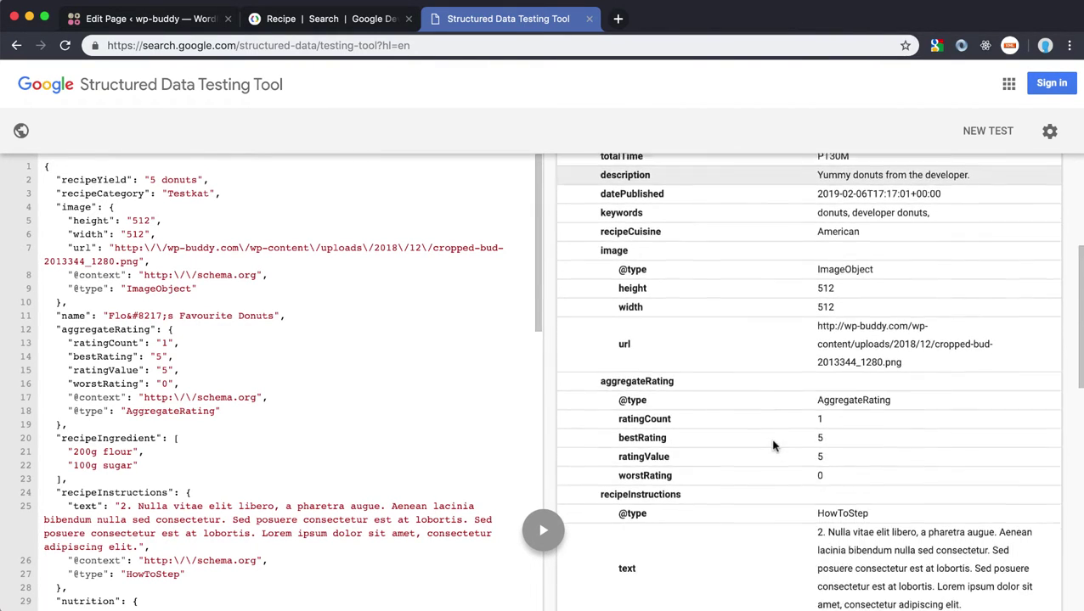
scroll(772, 446, "down", 15)
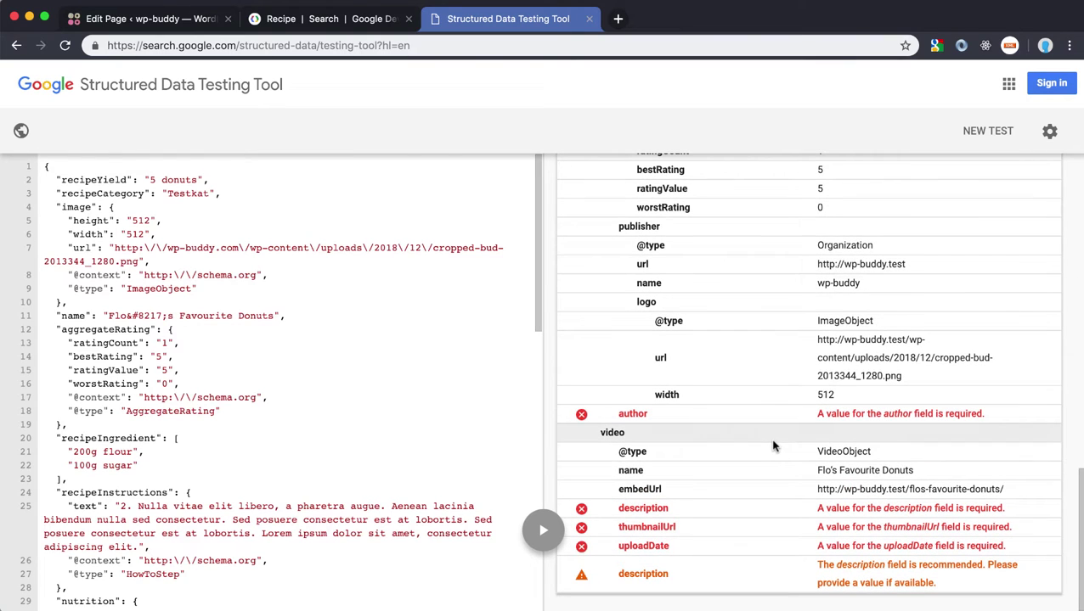
scroll(628, 340, "up", 3)
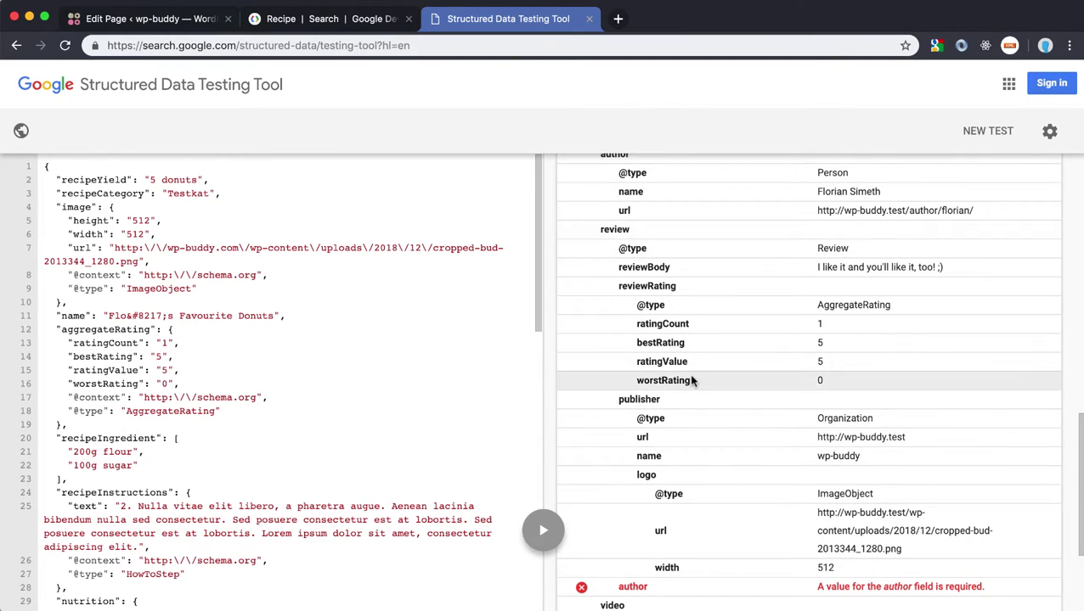
scroll(693, 381, "down", 3)
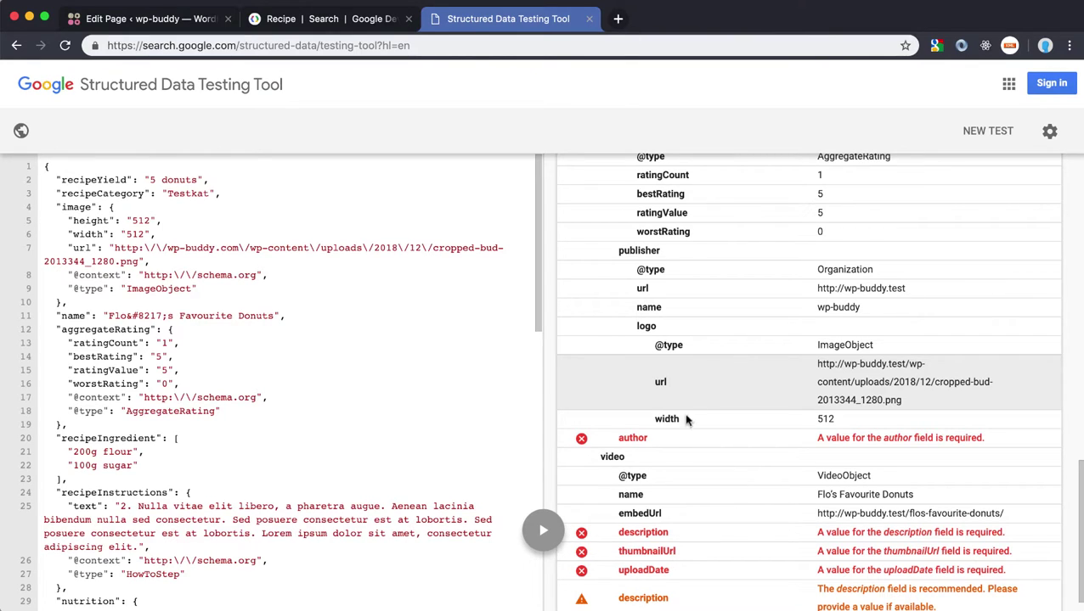
scroll(681, 442, "down", 1)
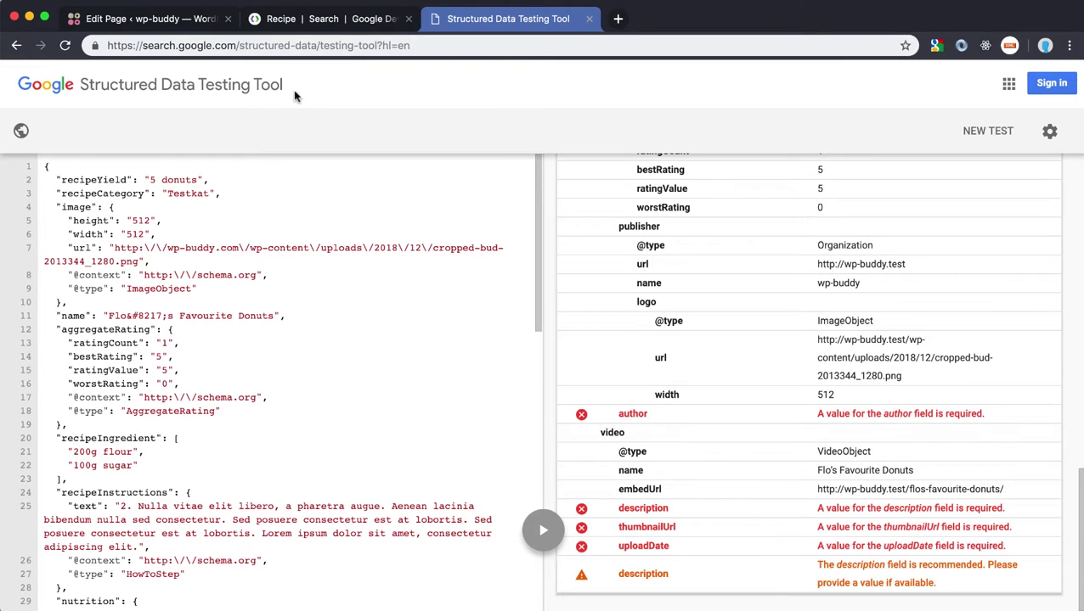
Open the Recipe global snippet in WordPress and delete its video property.
left_click(154, 27)
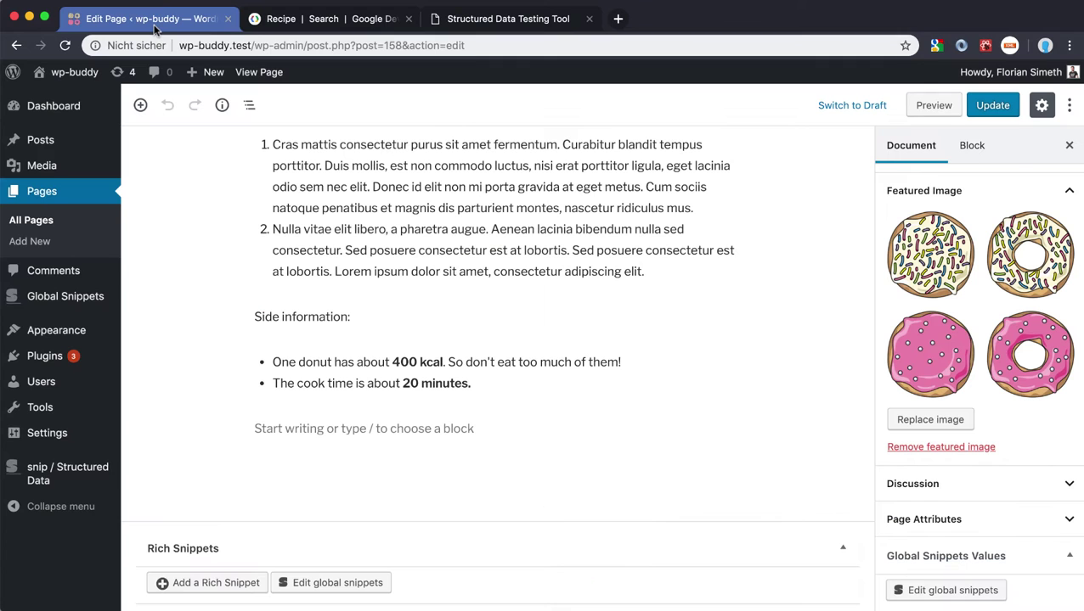
left_click(66, 297)
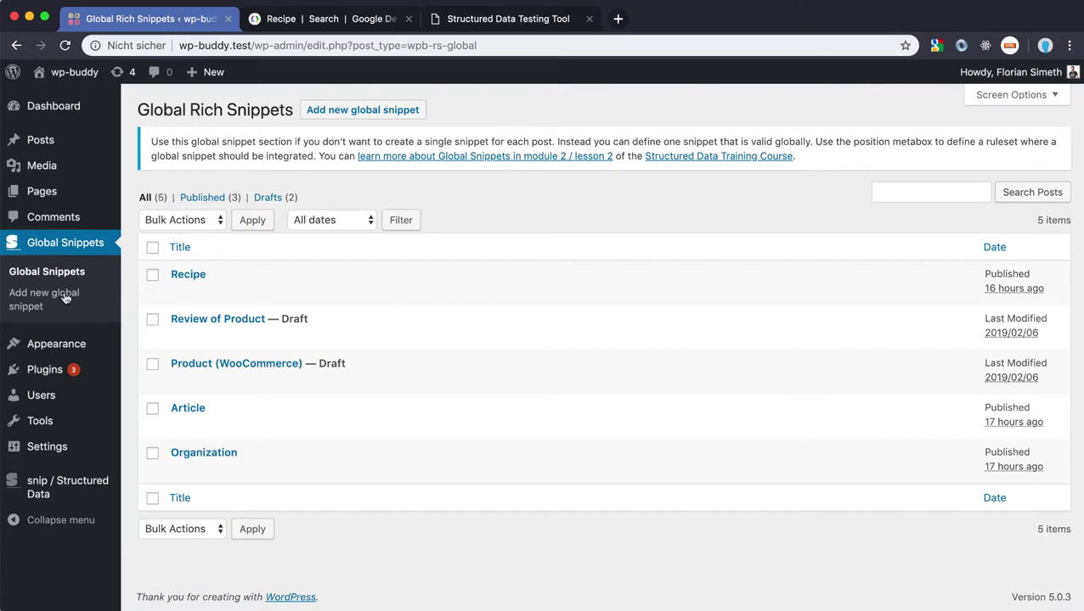
left_click(180, 292)
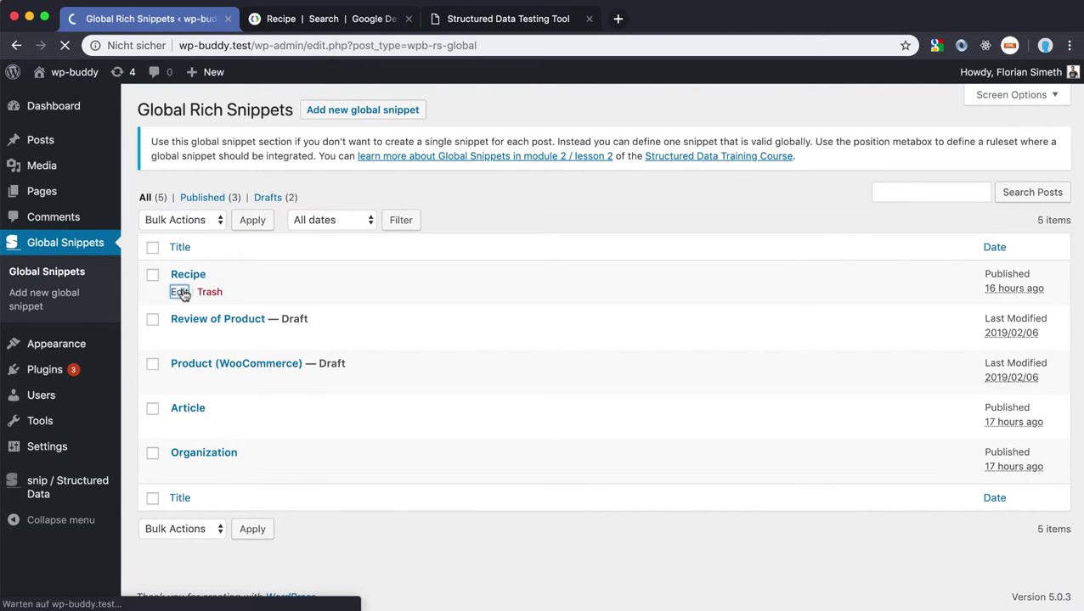
scroll(466, 394, "down", 10)
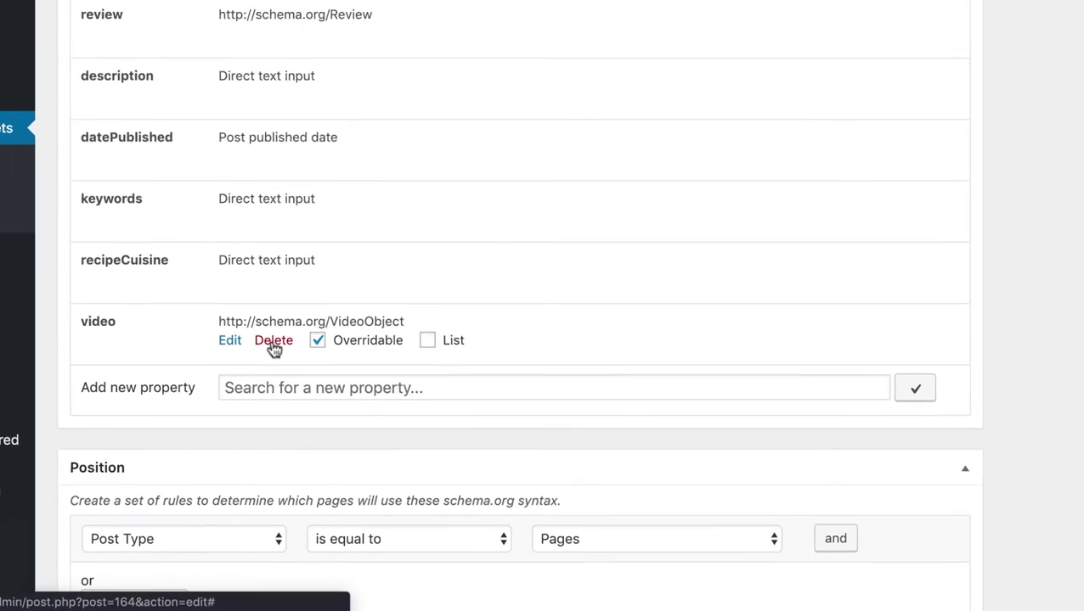
left_click(301, 405)
scroll(252, 298, "up", 3)
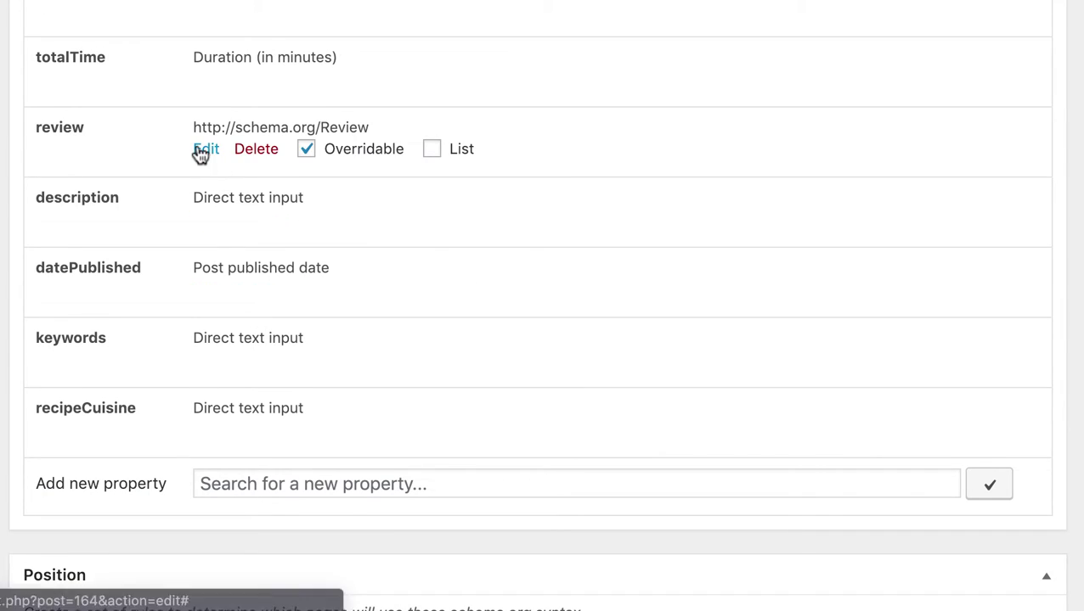
Add an 'author' property to the review and set its type to Person.
left_click(202, 152)
scroll(201, 152, "down", 1)
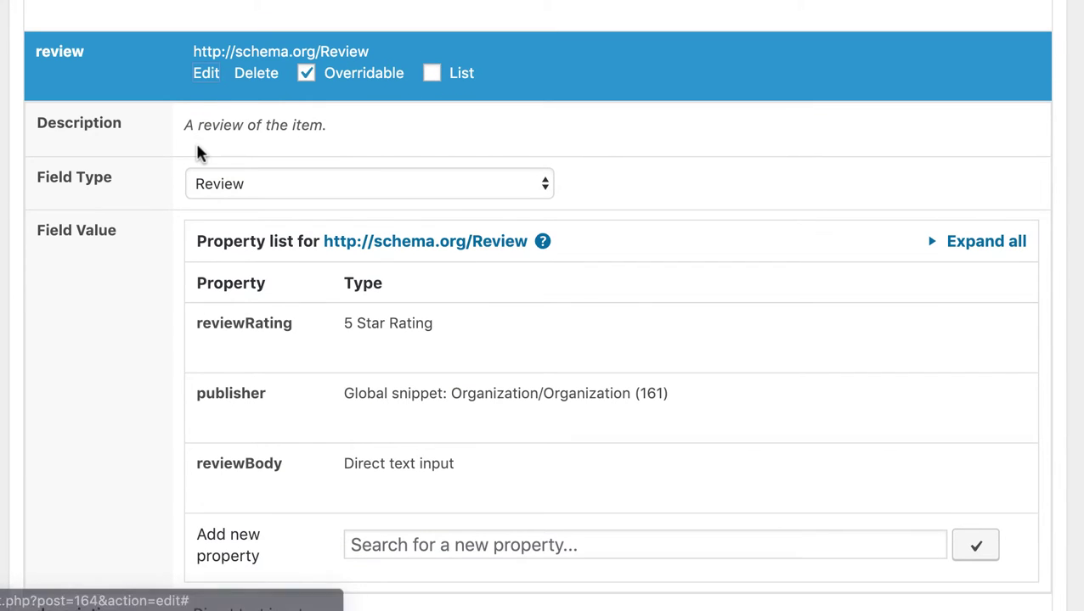
scroll(197, 153, "down", 3)
left_click(472, 246)
type("auth")
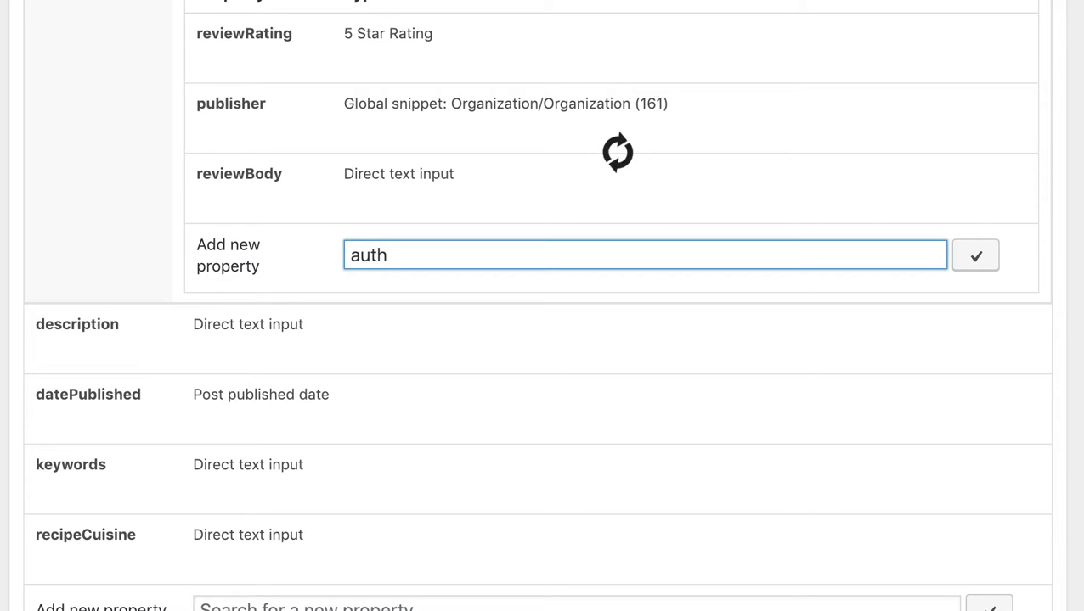
left_click(467, 313)
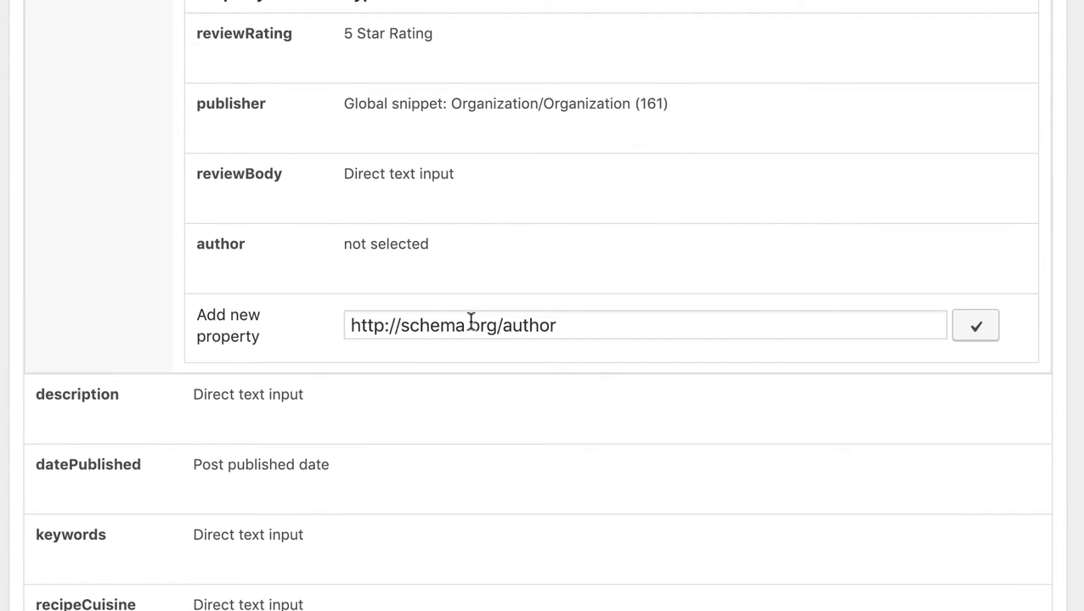
mouse_move(293, 293)
left_click(361, 268)
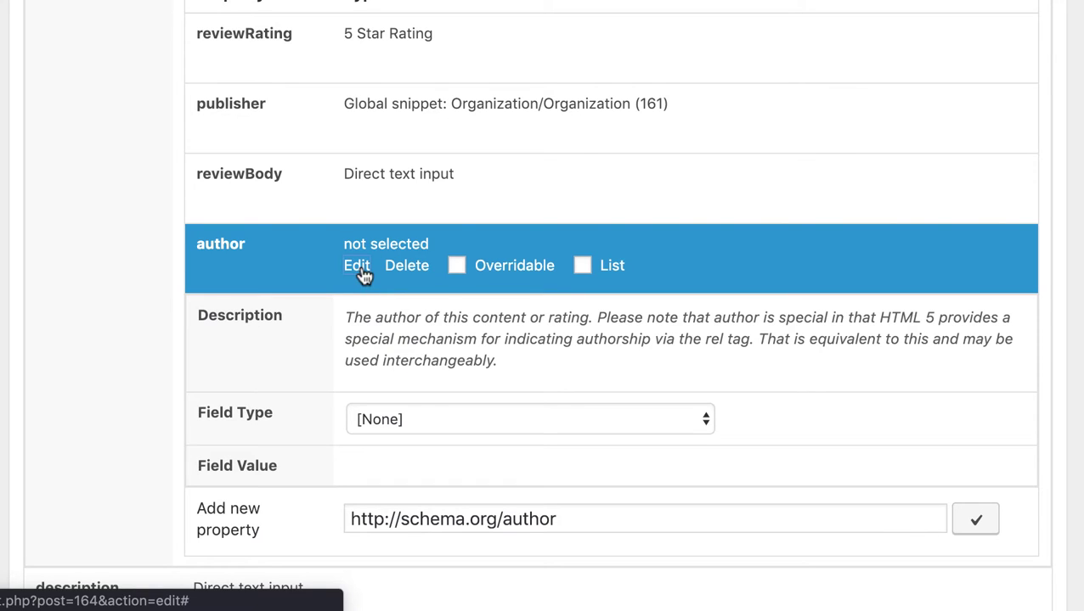
left_click(390, 425)
Take the author's name from the Post author name.
scroll(391, 552, "down", 10)
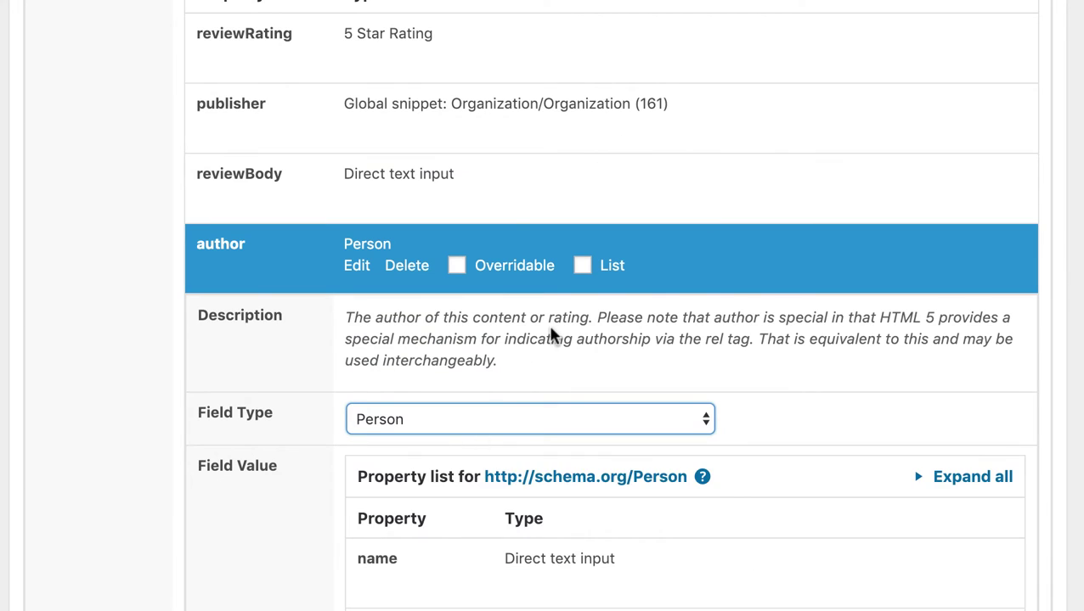
scroll(550, 335, "down", 5)
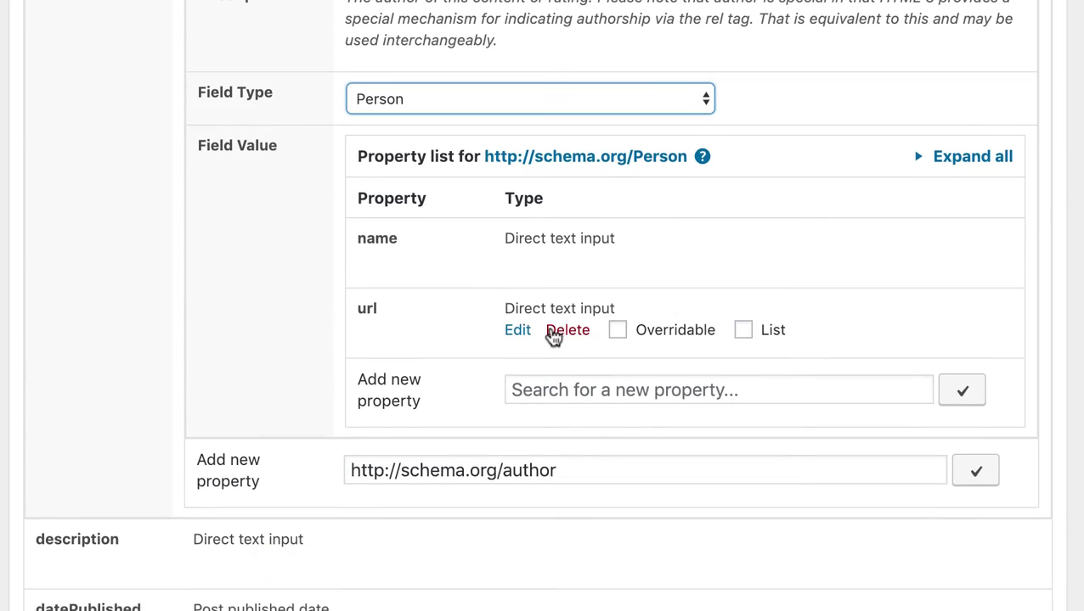
left_click(517, 261)
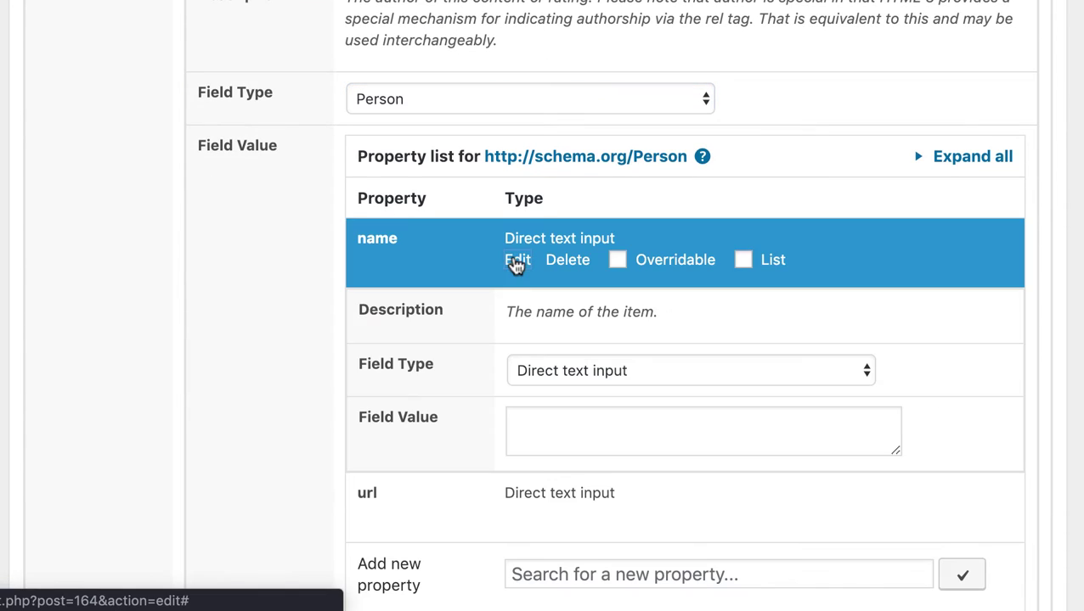
left_click(531, 371)
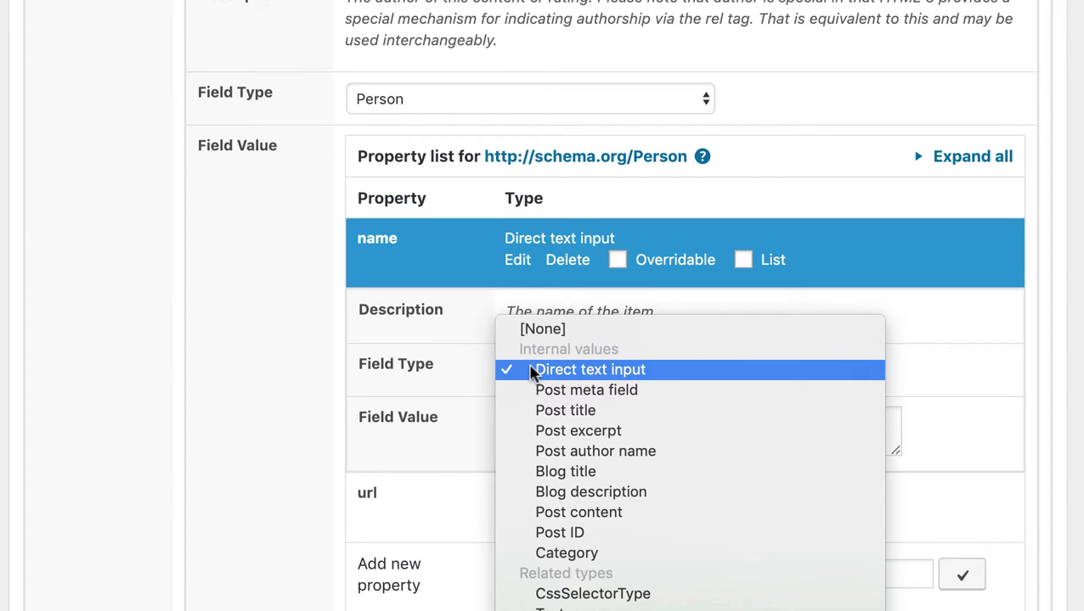
left_click(571, 451)
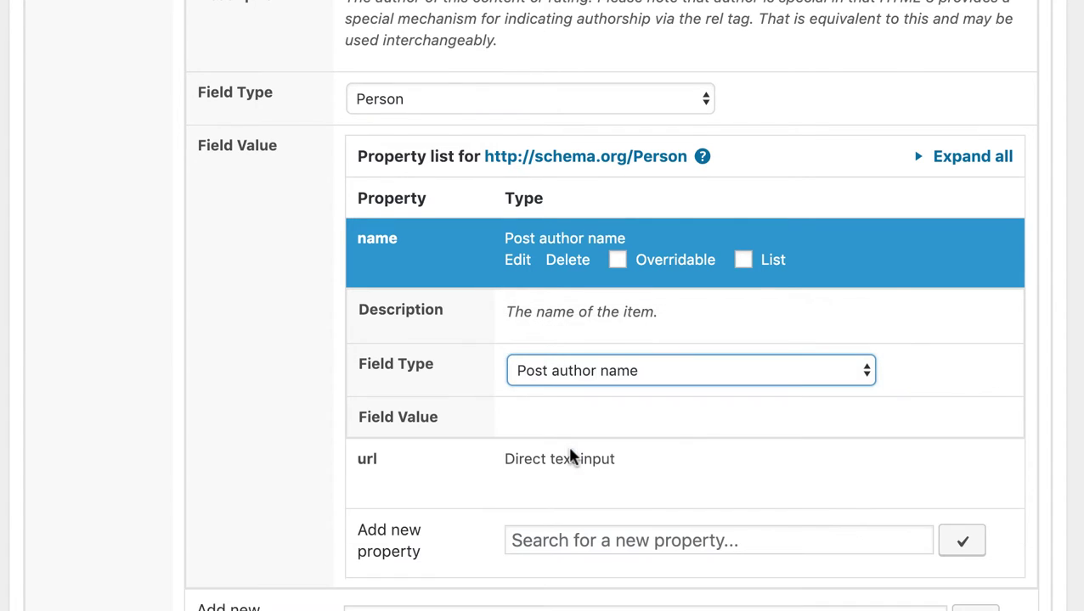
scroll(574, 455, "down", 1)
left_click(520, 217)
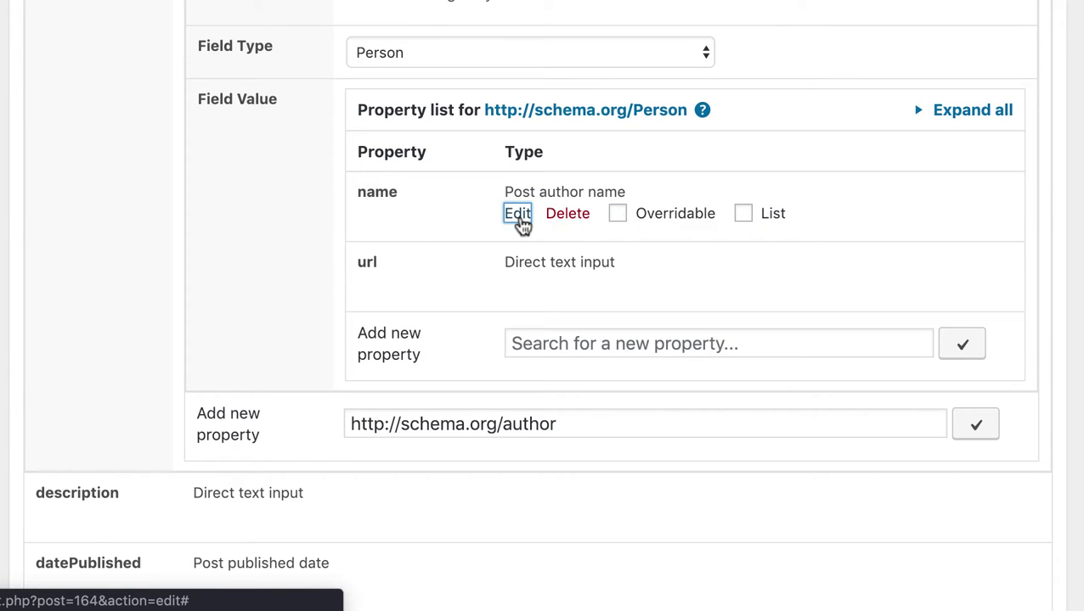
Take the author's url from the Post author url.
left_click(517, 286)
left_click(553, 393)
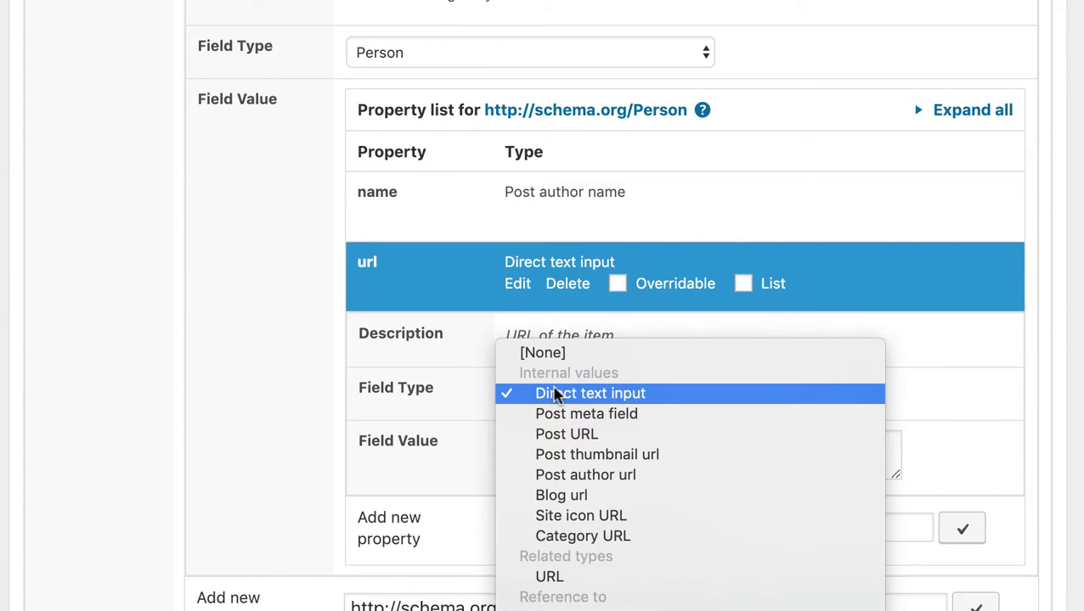
left_click(576, 474)
left_click(518, 289)
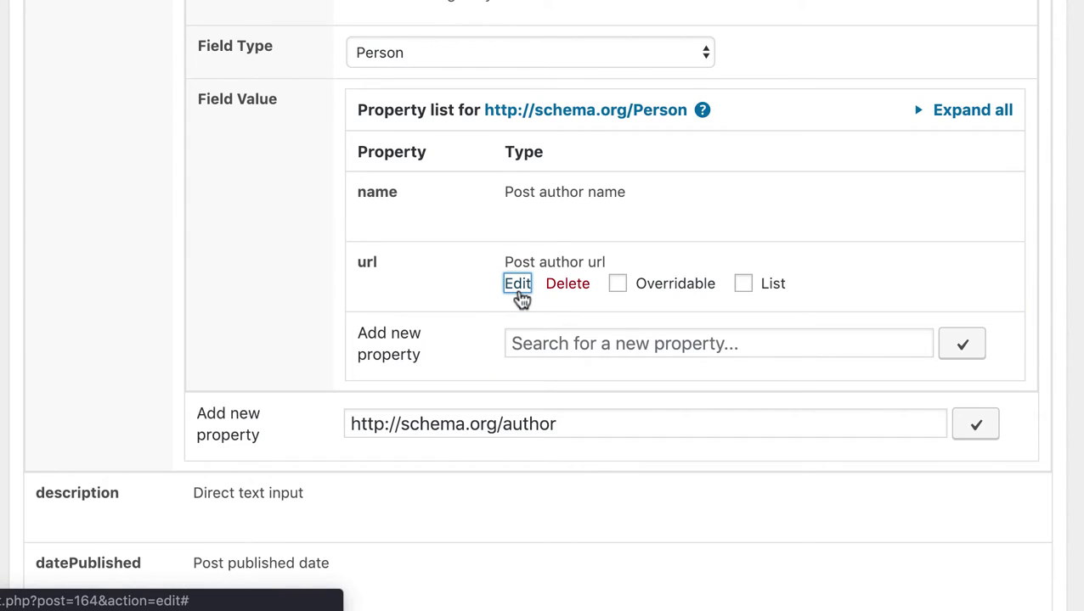
Save the updated Recipe snippet.
scroll(520, 295, "up", 3)
left_click(358, 127)
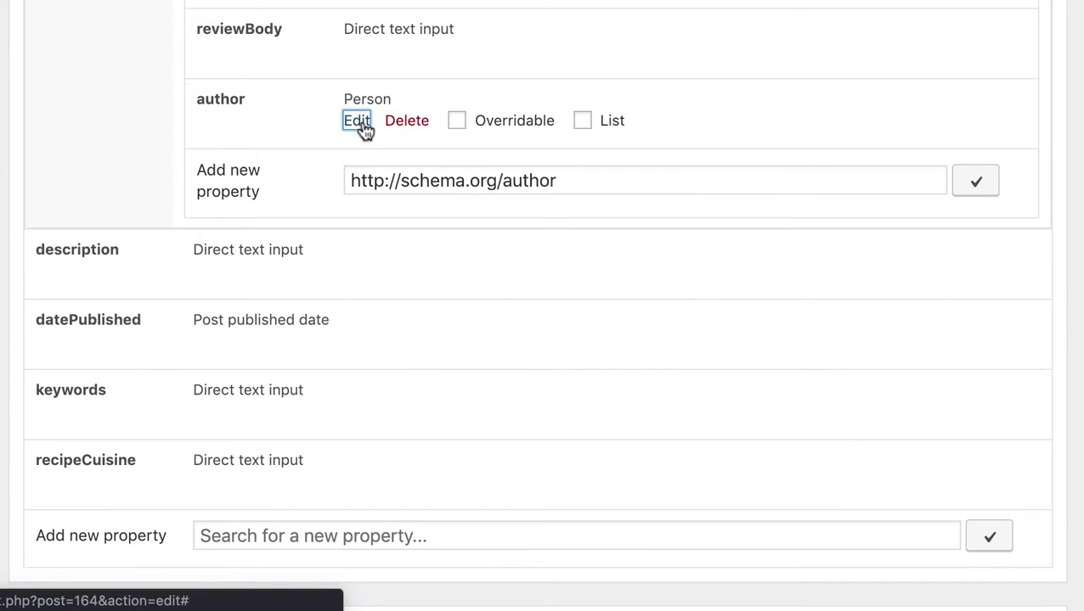
scroll(365, 136, "up", 10)
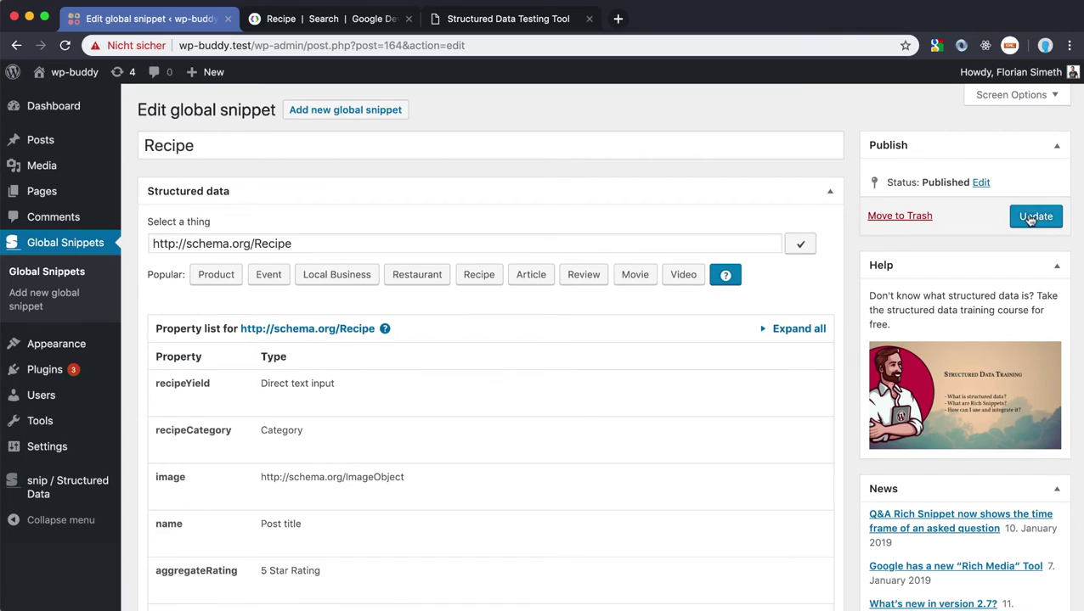
left_click(1036, 218)
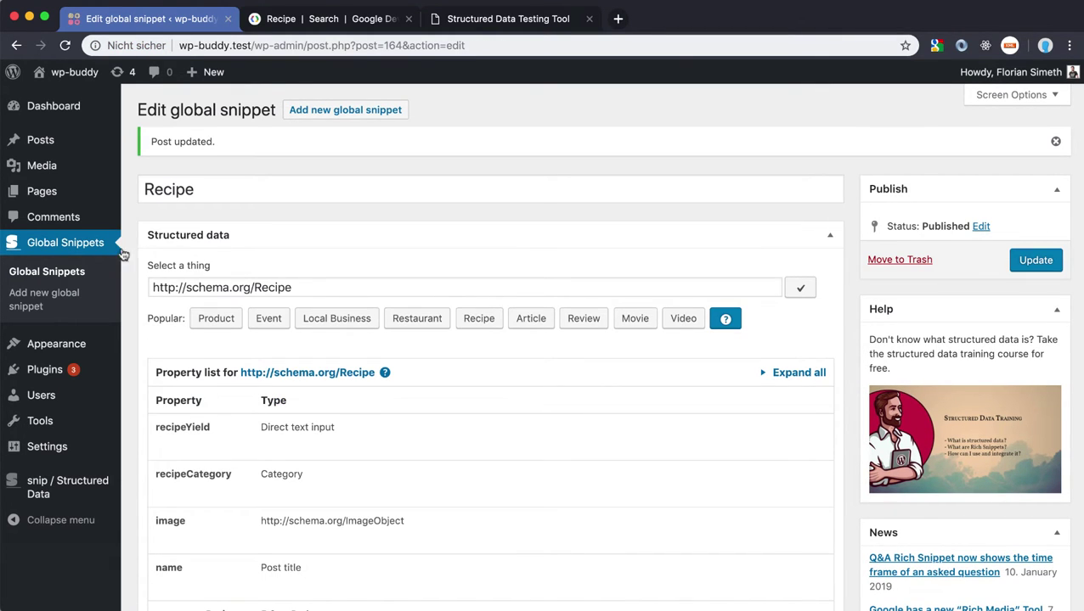
Clear the Snip plugin's cache from its Settings page.
left_click(496, 20)
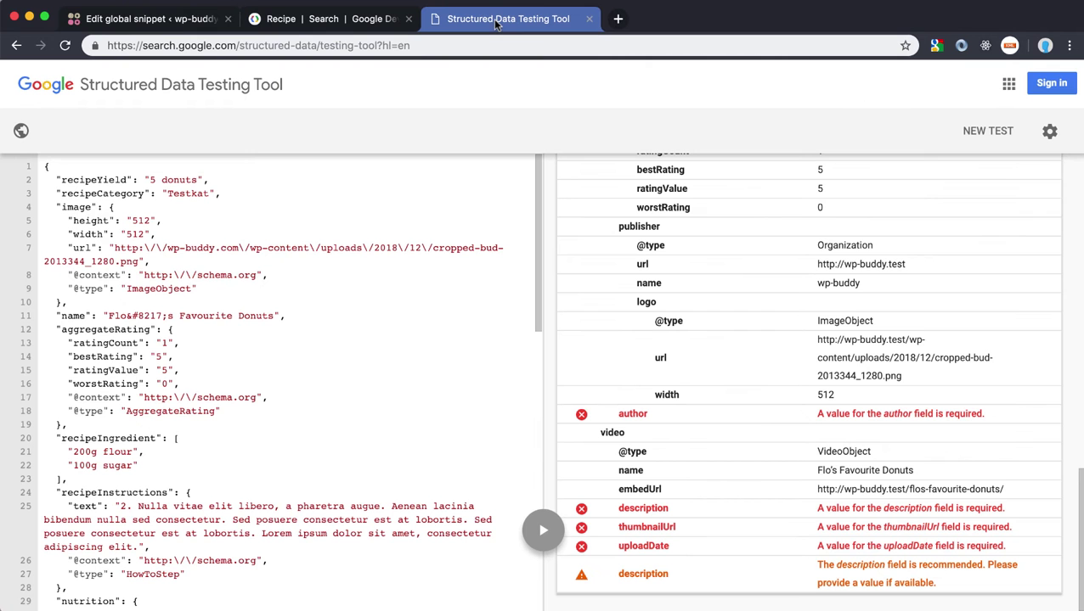
left_click(144, 26)
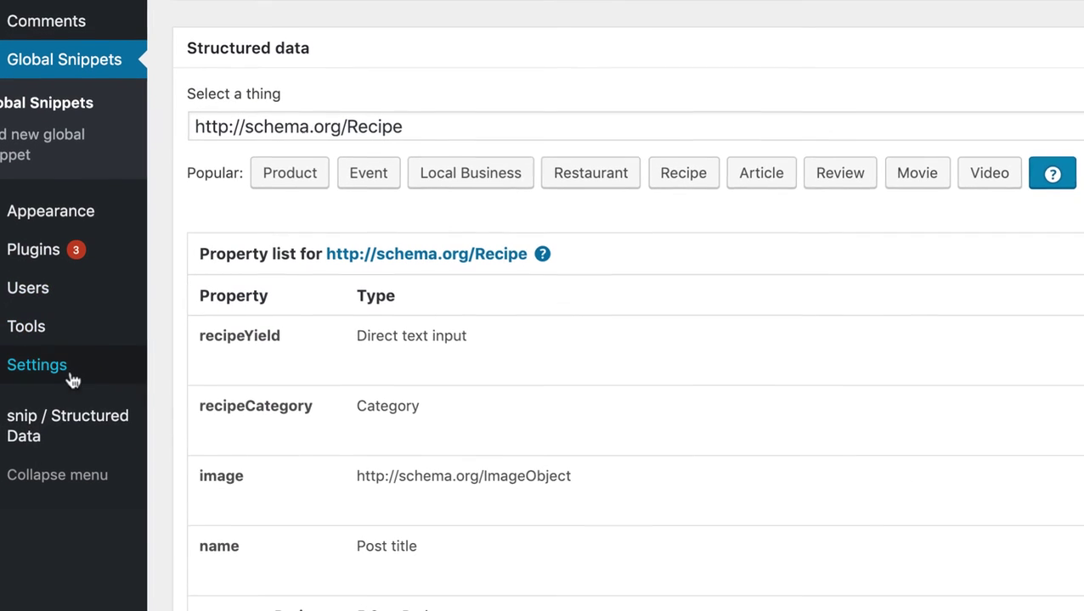
mouse_move(65, 463)
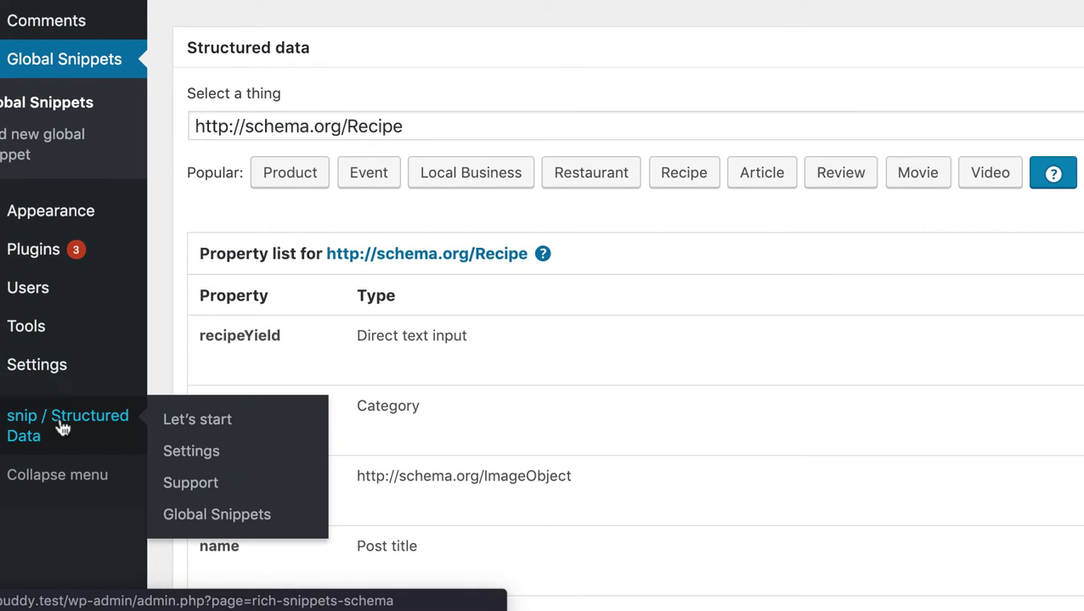
left_click(203, 460)
scroll(693, 334, "down", 7)
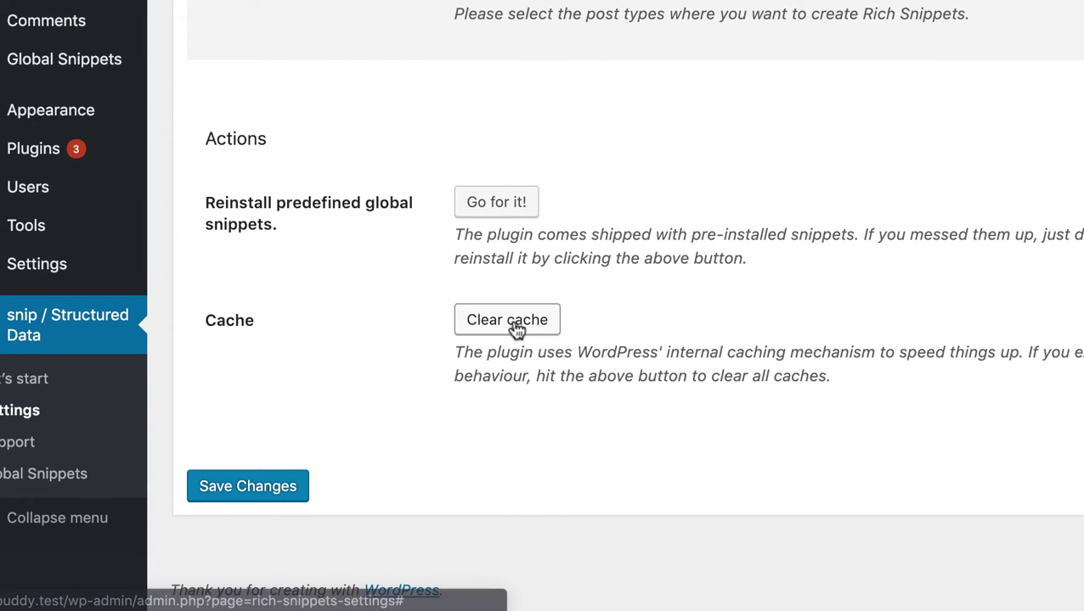
left_click(516, 329)
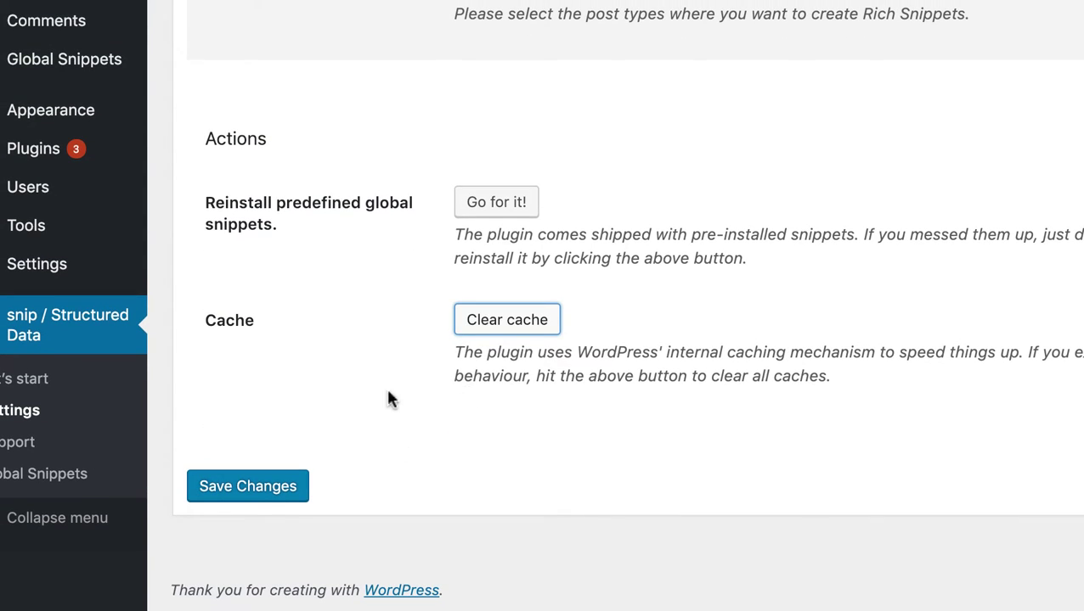
scroll(386, 385, "up", 10)
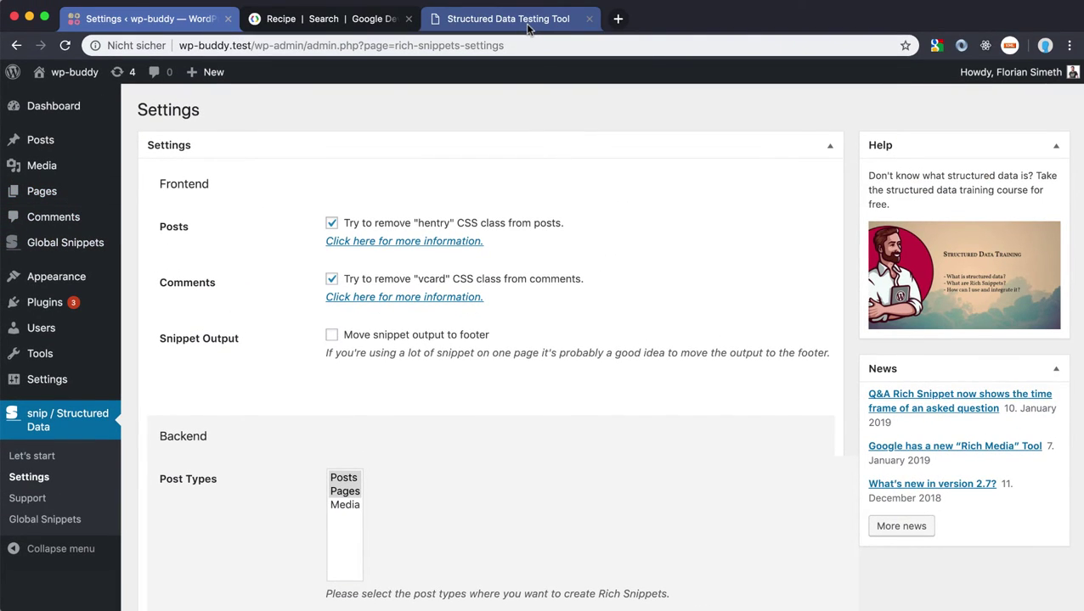
Replace the tested code with the updated Recipe JSON-LD and validate it.
left_click(527, 21)
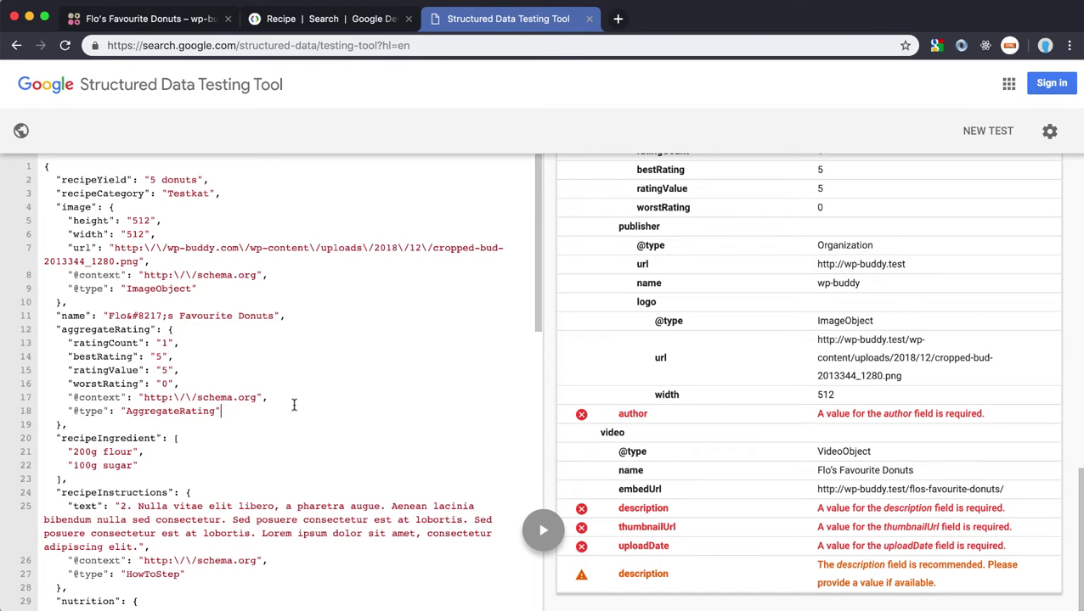
key("super+a")
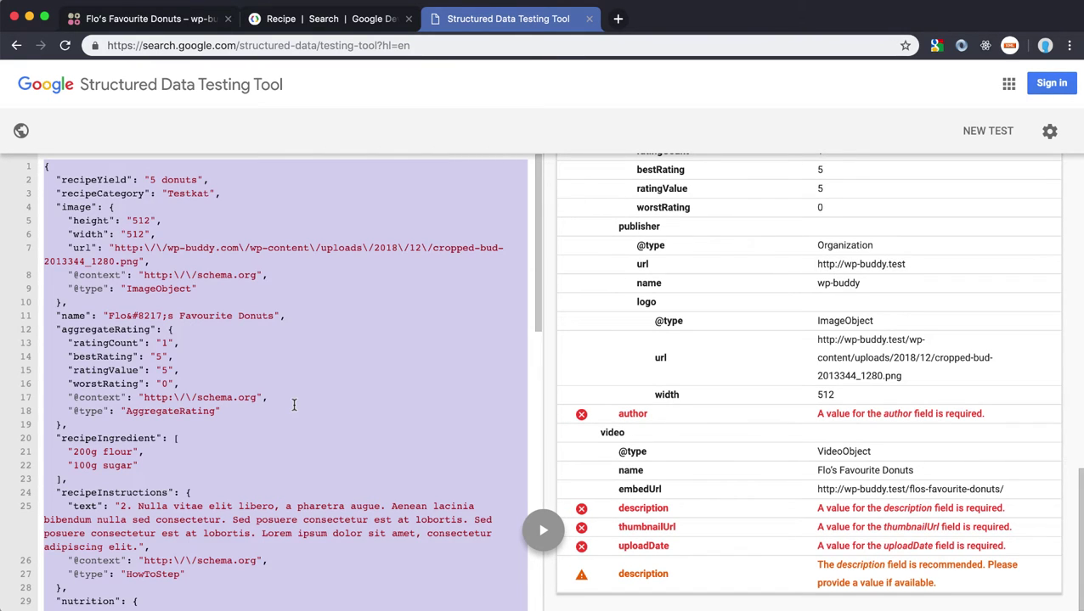
key("super+v")
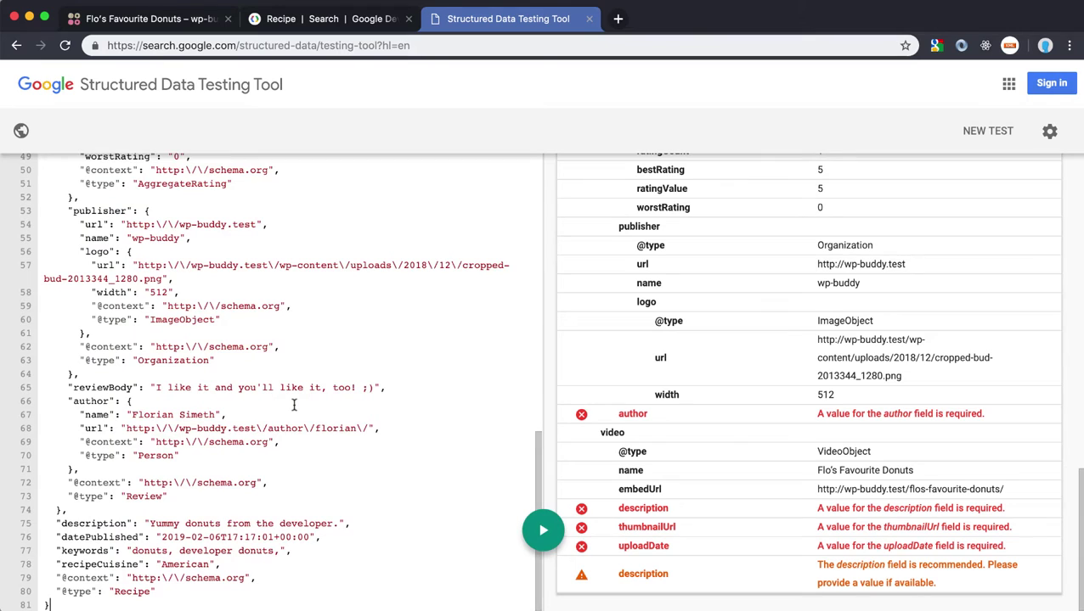
left_click(544, 531)
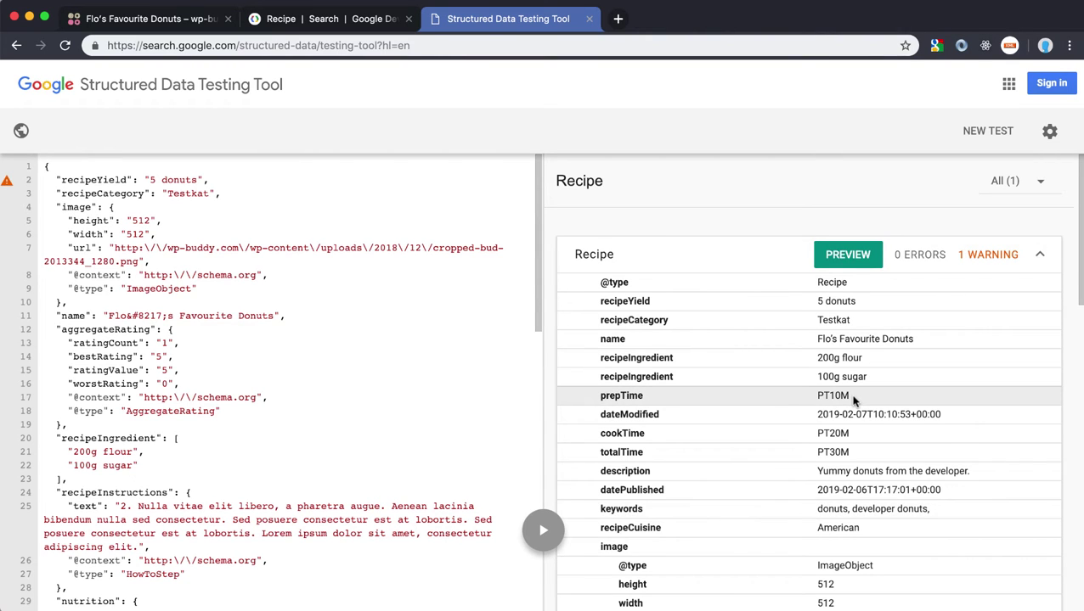
scroll(853, 401, "down", 15)
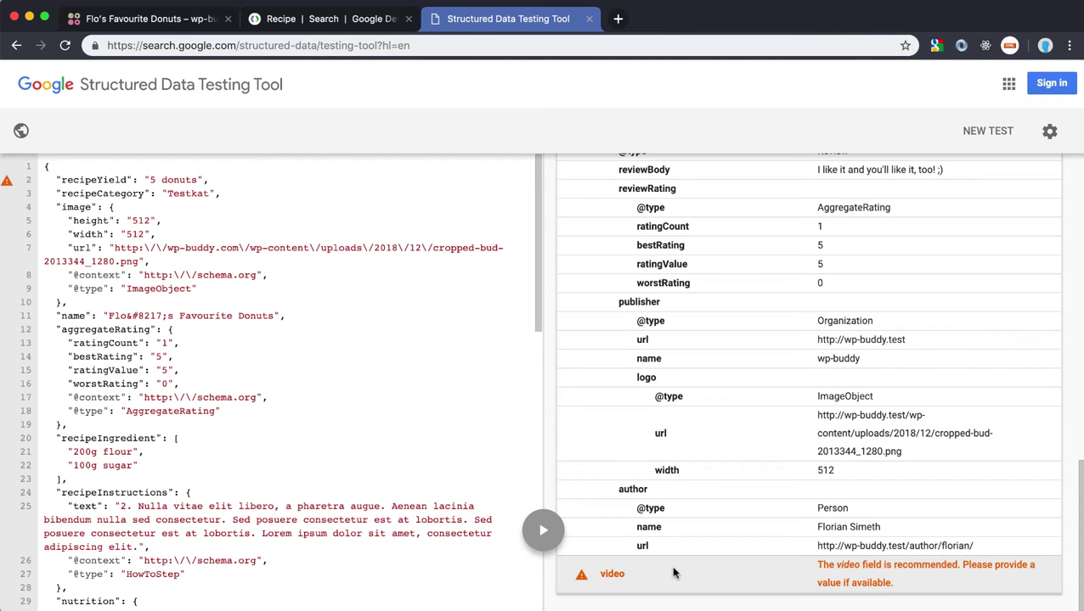
Scroll back up through the validated Recipe results.
scroll(725, 471, "up", 10)
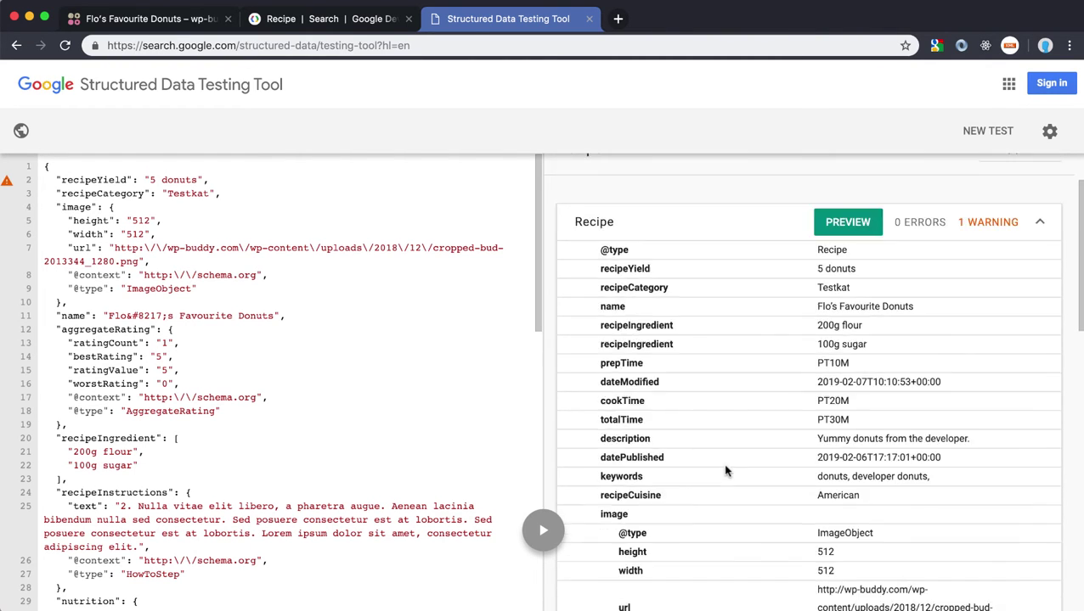